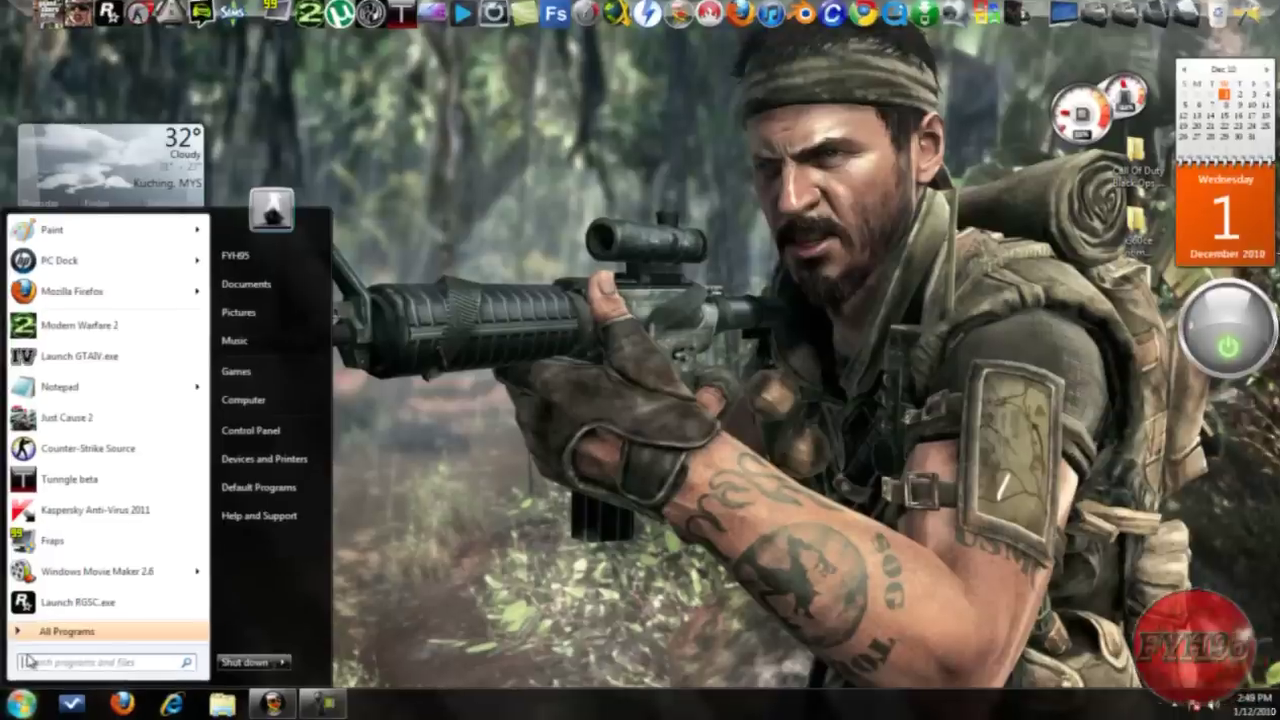
Search the Start menu for 'fifa config'.
{"action": "type", "text": "fifa"}
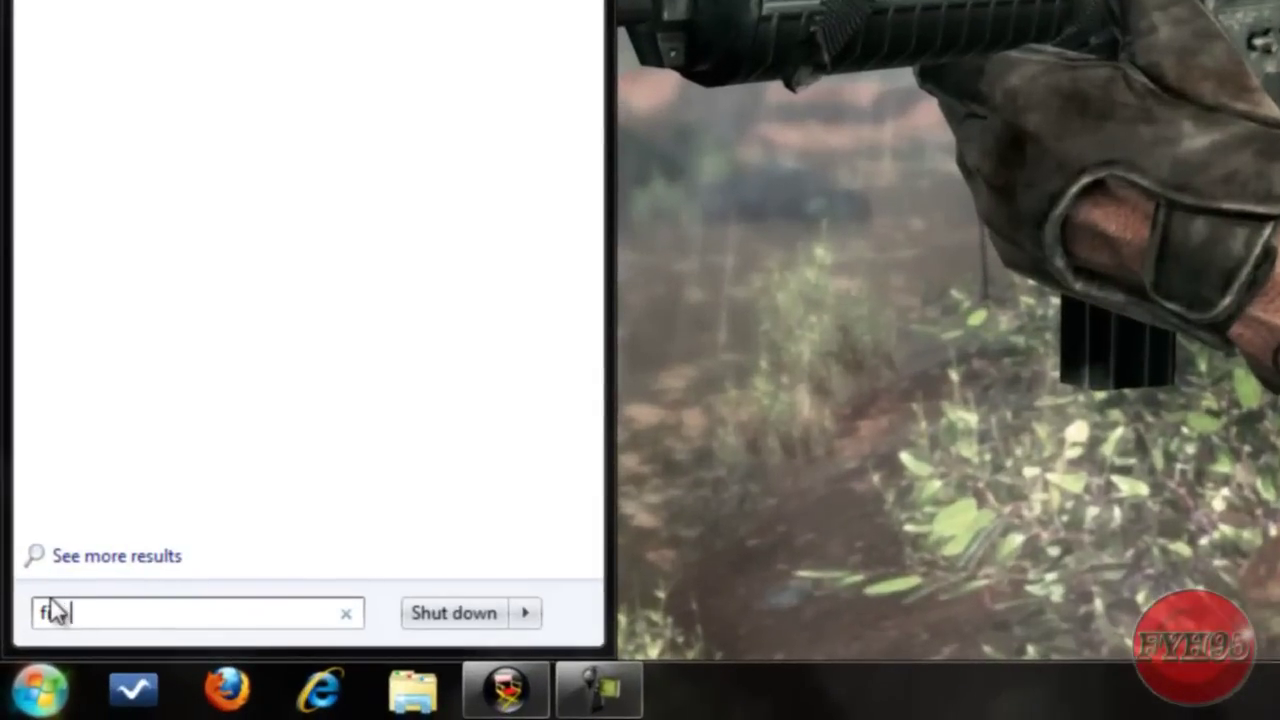
{"action": "type", "text": " config"}
Check the Controller tab under FIFA Config's Game Settings, then return to Firefox.
{"action": "left_click", "coordinate": [150, 0]}
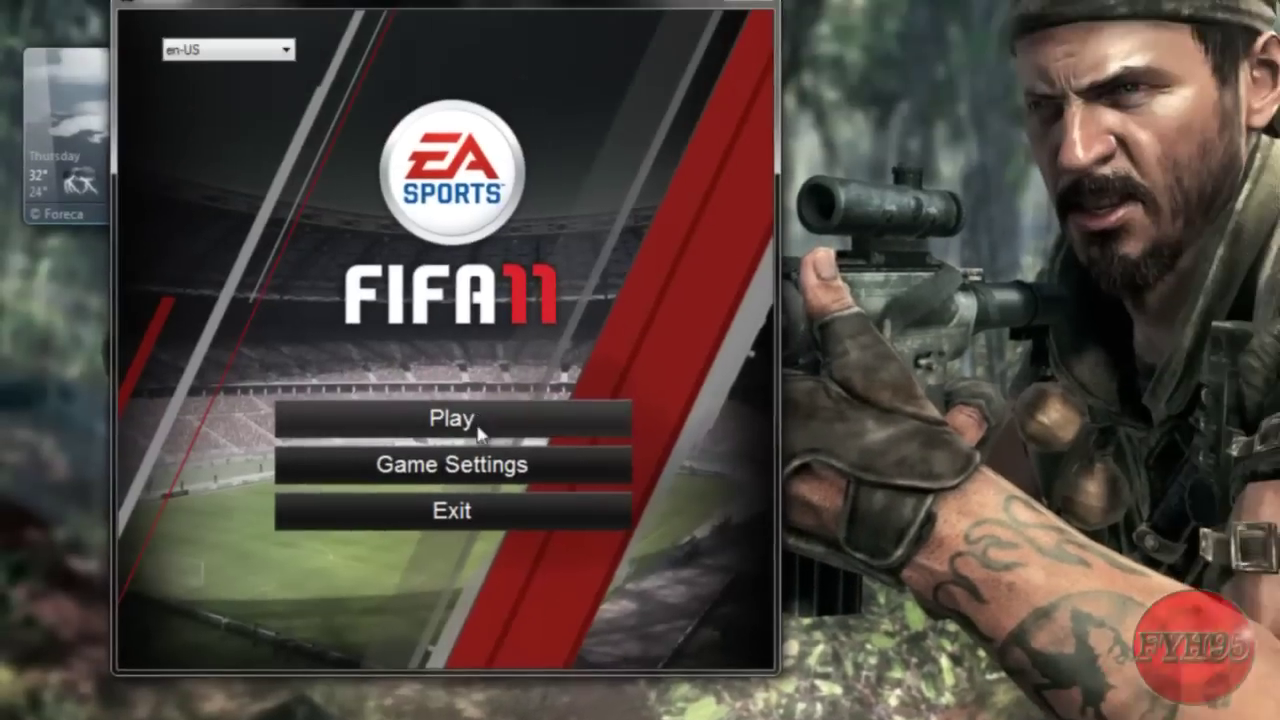
{"action": "left_click", "coordinate": [480, 465]}
{"action": "left_click", "coordinate": [499, 97]}
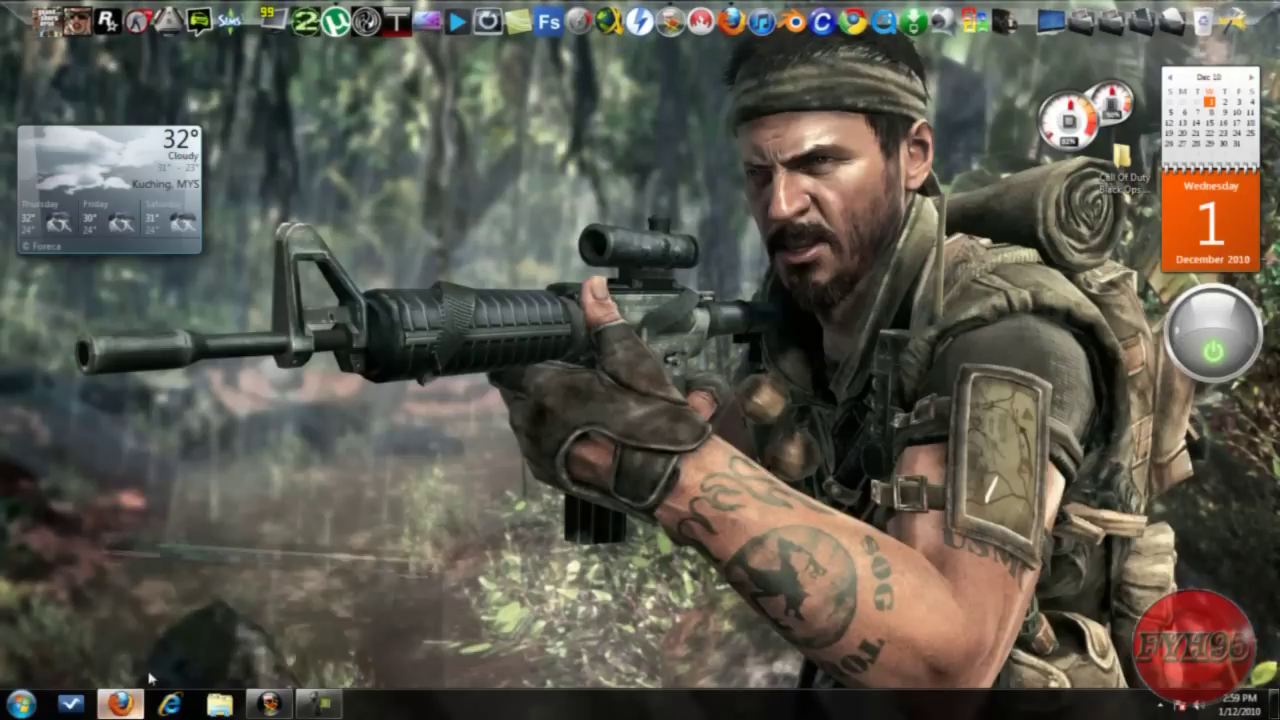
{"action": "left_click", "coordinate": [118, 704]}
Download x360ce vibmod 3.1.4.1.zip from the xinputemu folder and extract it to the desktop.
{"action": "left_click", "coordinate": [448, 44]}
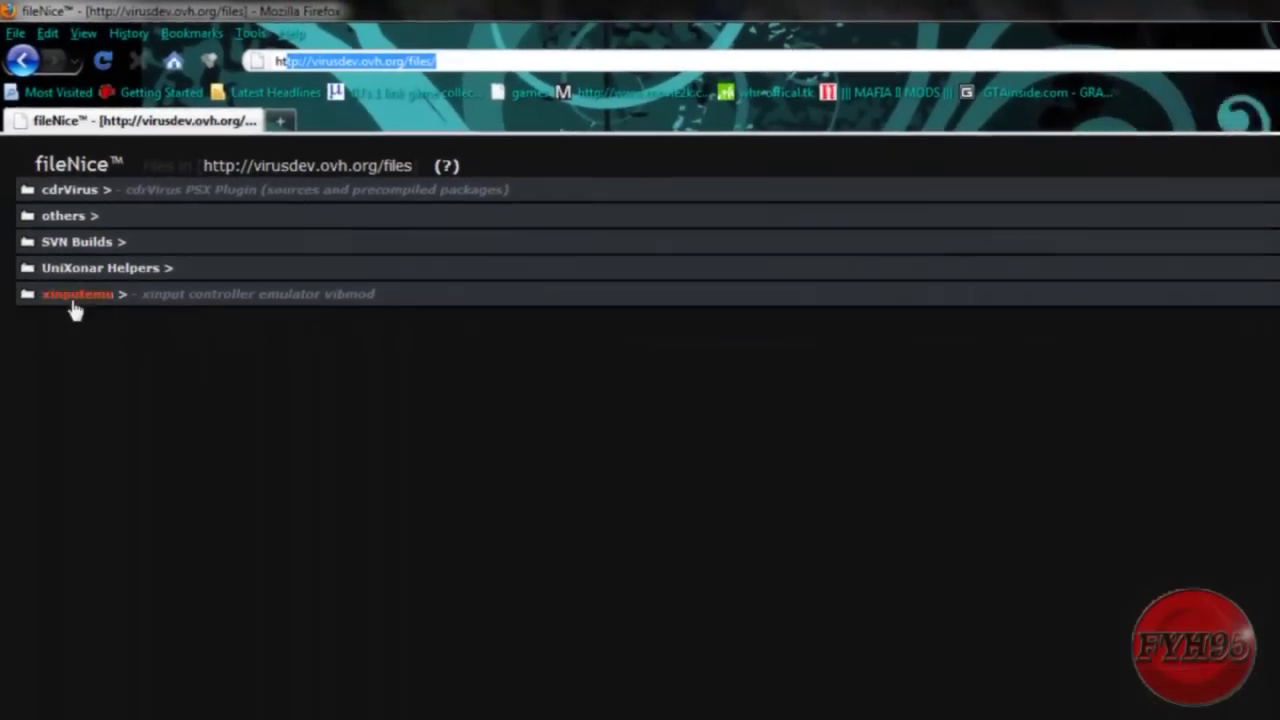
{"action": "left_click", "coordinate": [84, 348]}
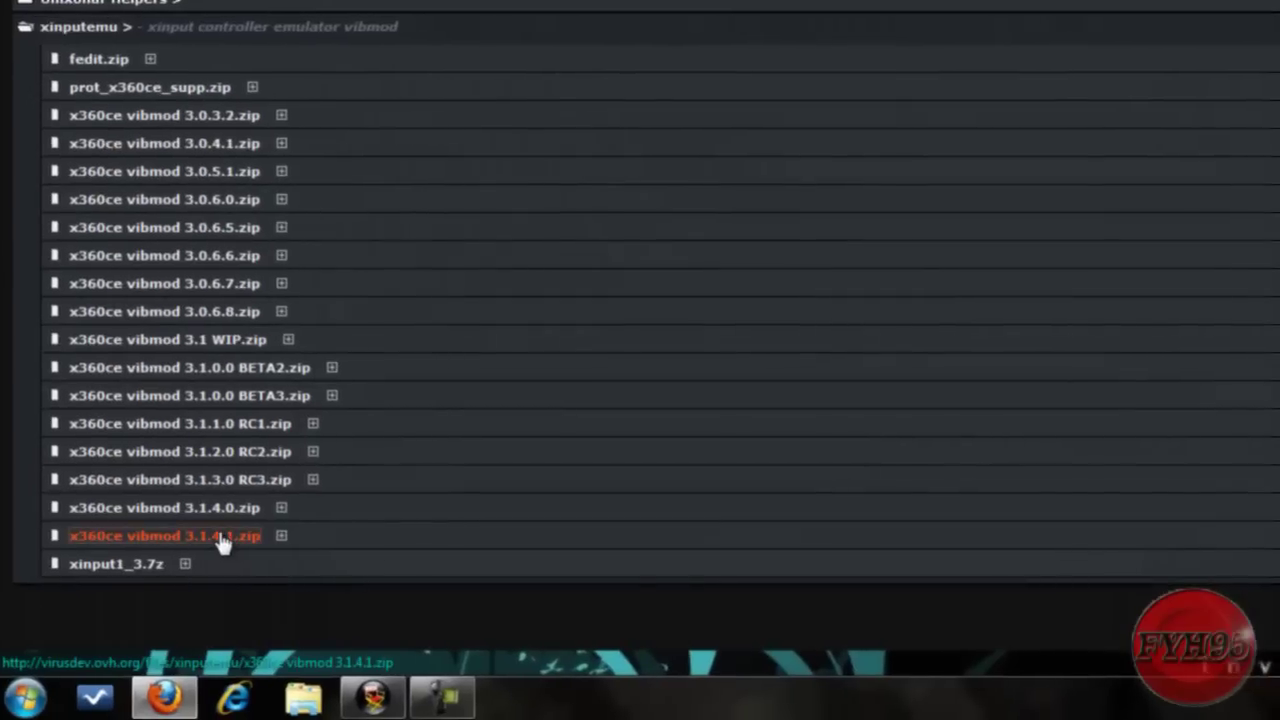
{"action": "left_click", "coordinate": [186, 577]}
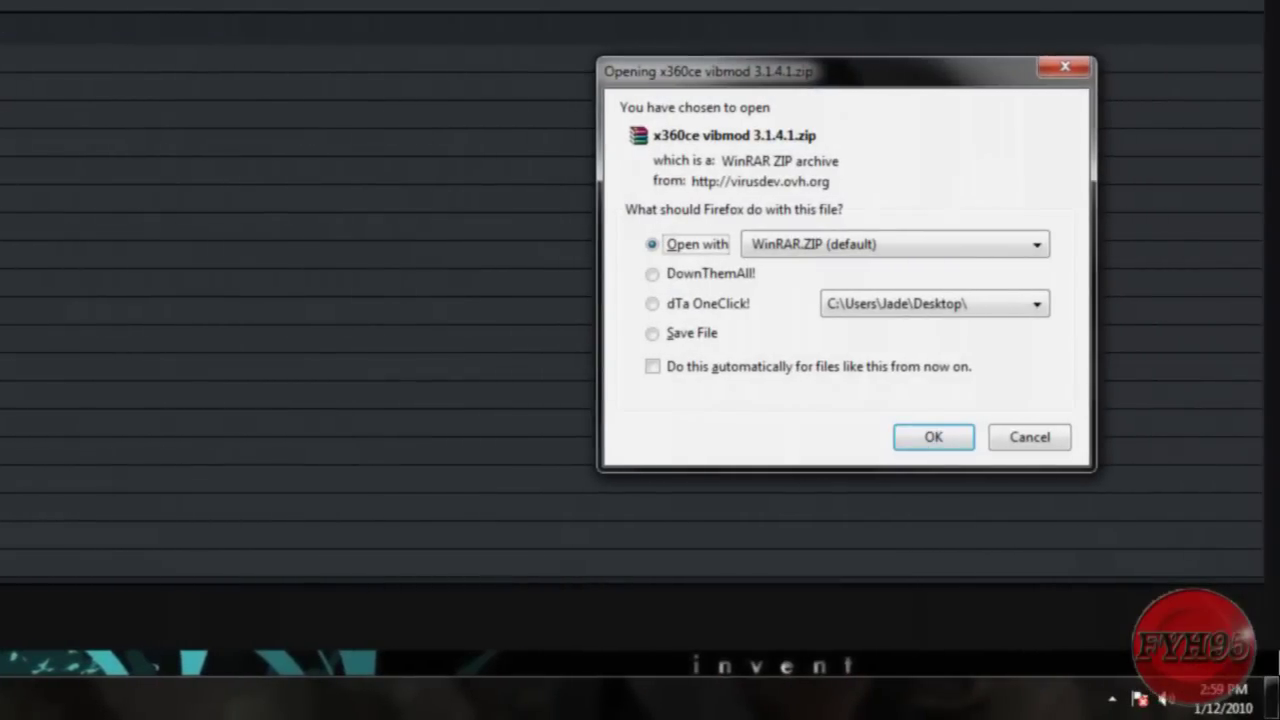
{"action": "left_click", "coordinate": [943, 450]}
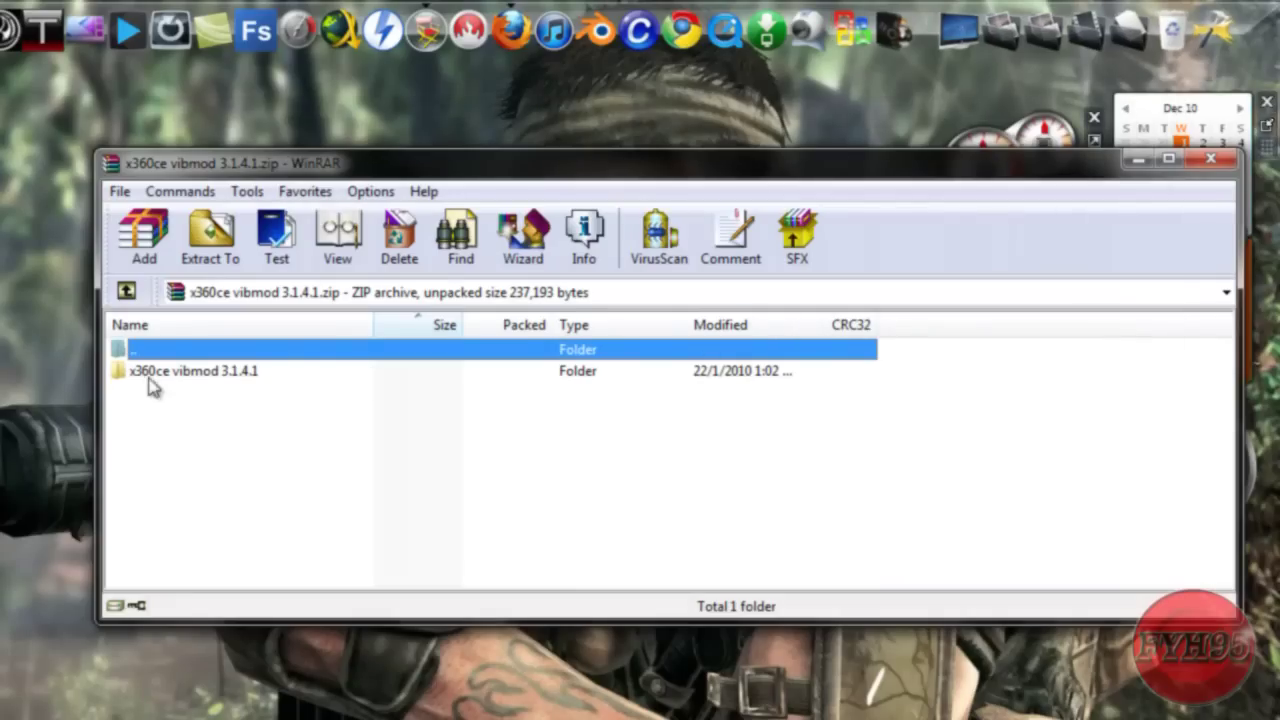
{"action": "left_click_drag", "start_coordinate": [152, 375], "coordinate": [72, 485]}
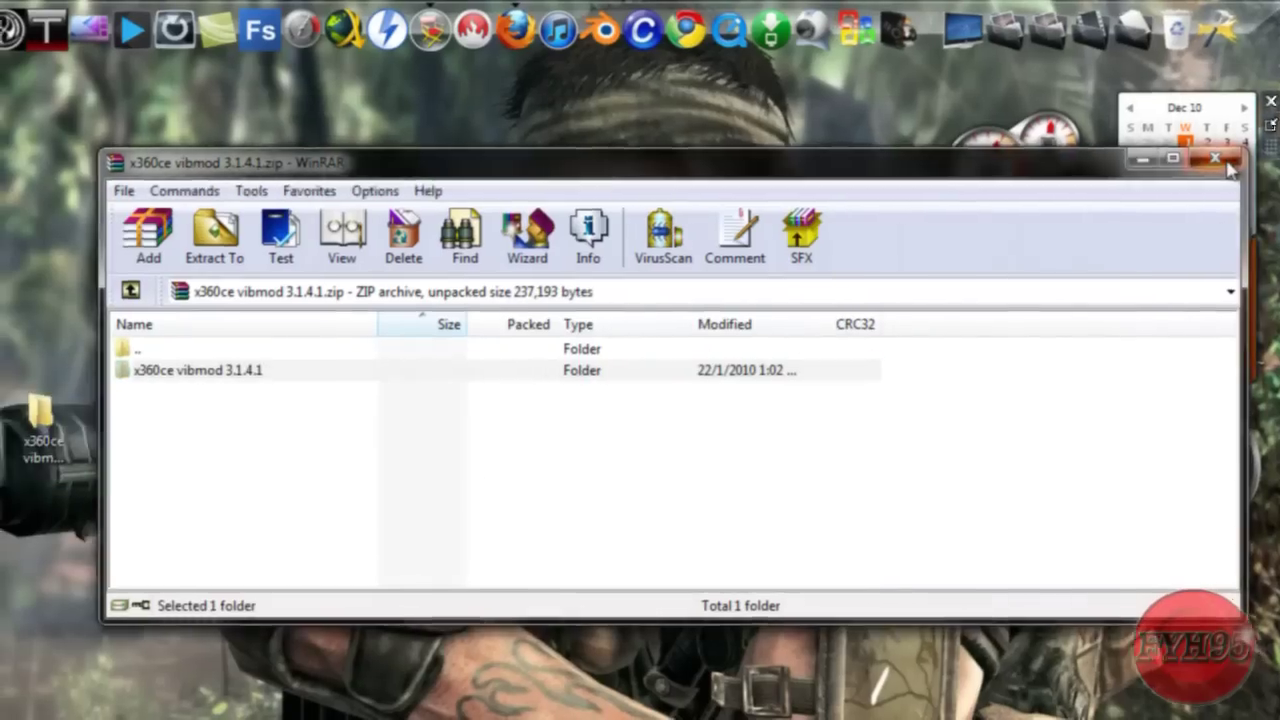
{"action": "left_click", "coordinate": [1210, 158]}
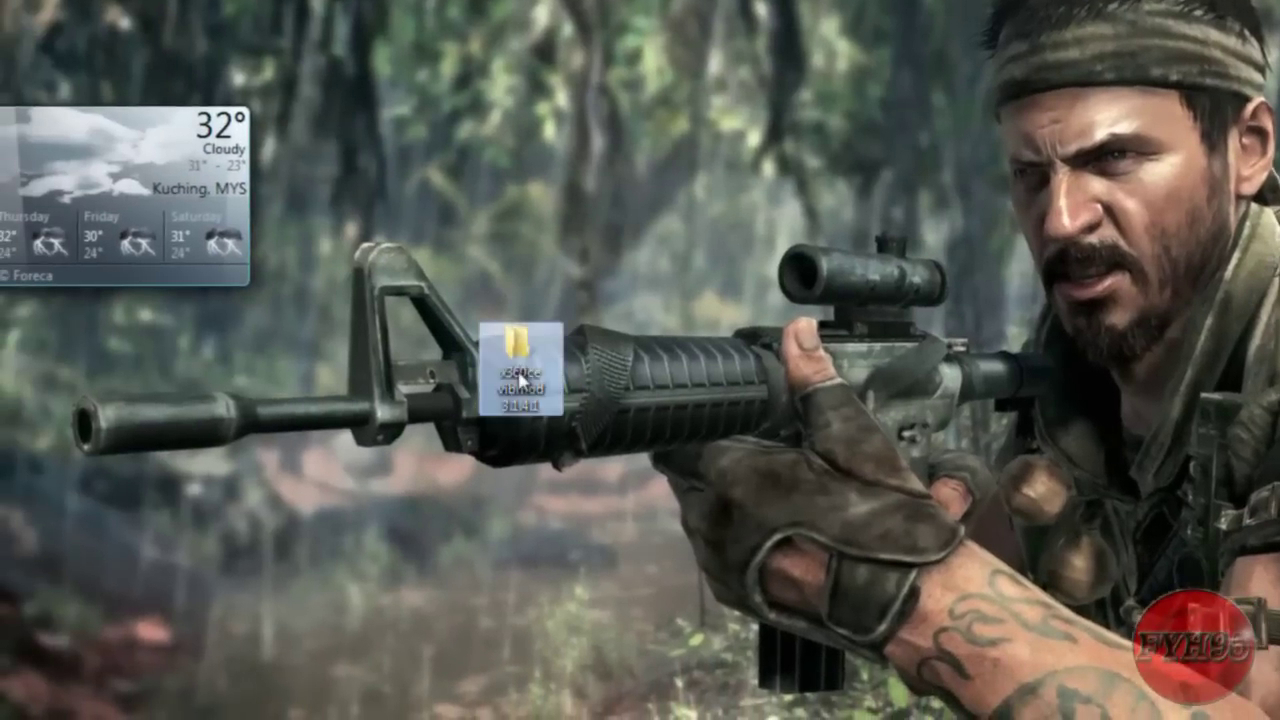
Open the extracted folder's x360ce.ini for editing in Notepad.
{"action": "double_click", "coordinate": [519, 378]}
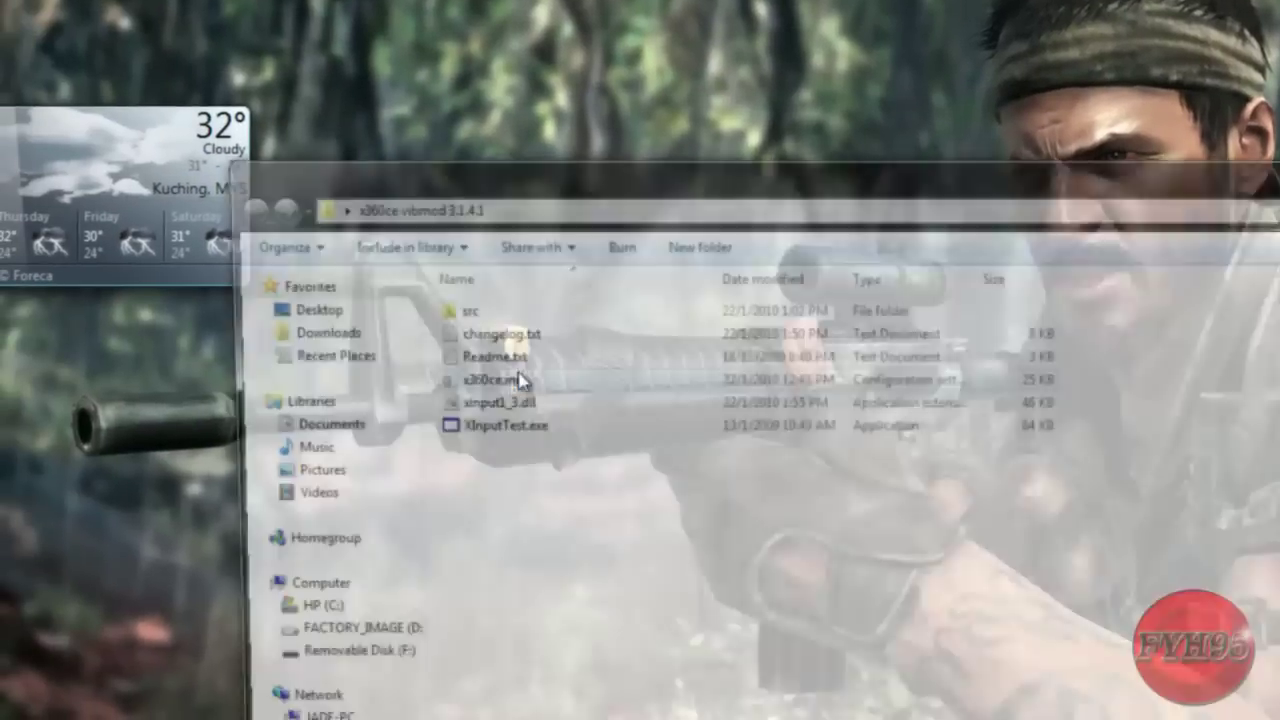
{"action": "mouse_move", "coordinate": [515, 404]}
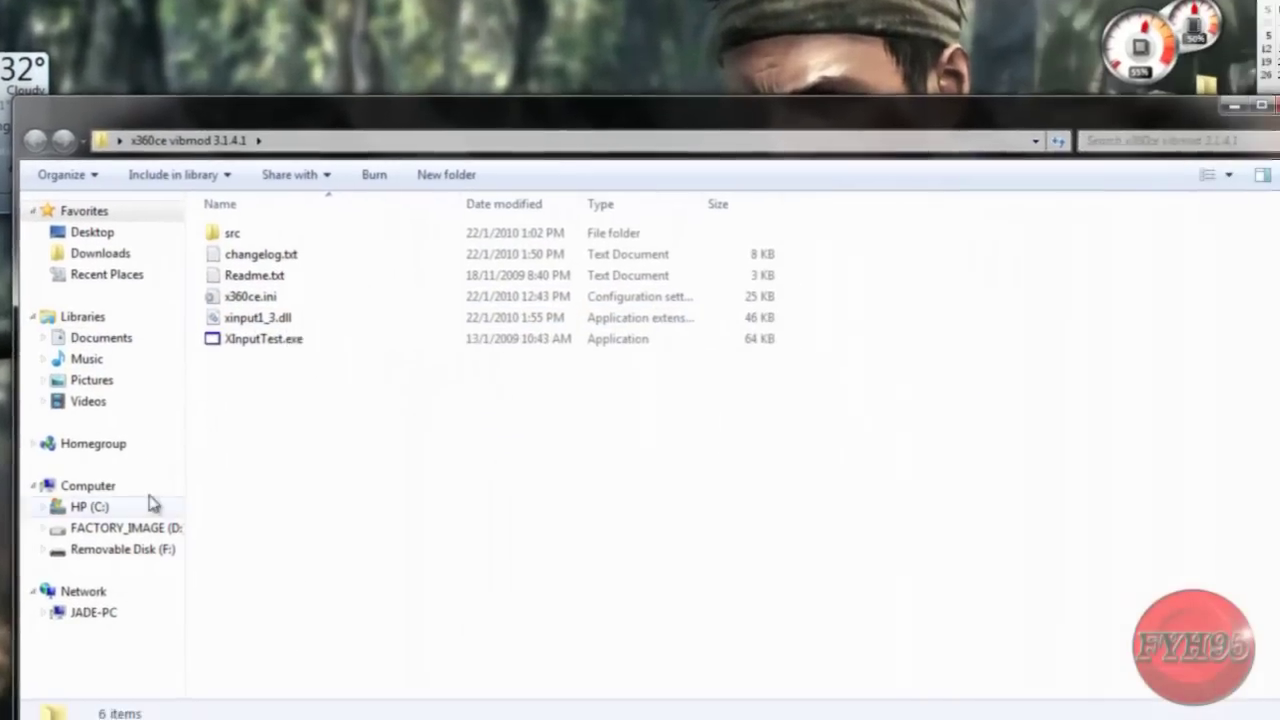
{"action": "right_click", "coordinate": [420, 363]}
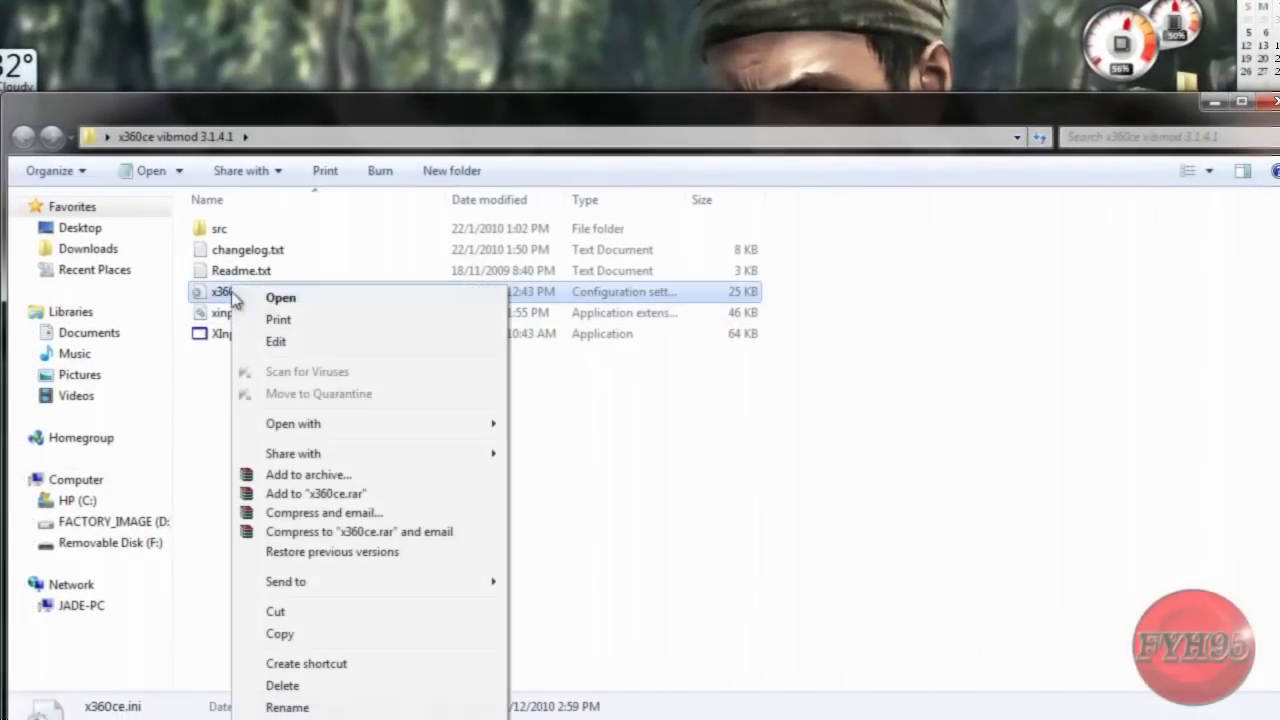
{"action": "left_click", "coordinate": [278, 343]}
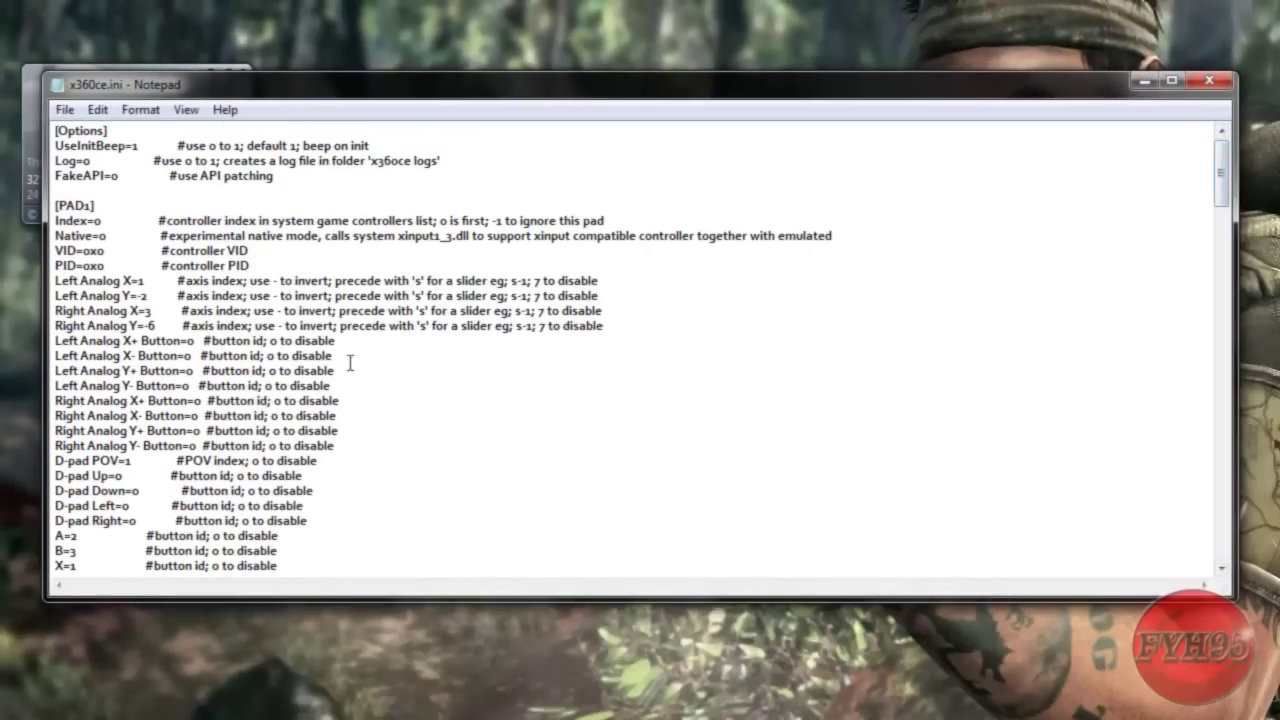
{"action": "key", "text": "super"}
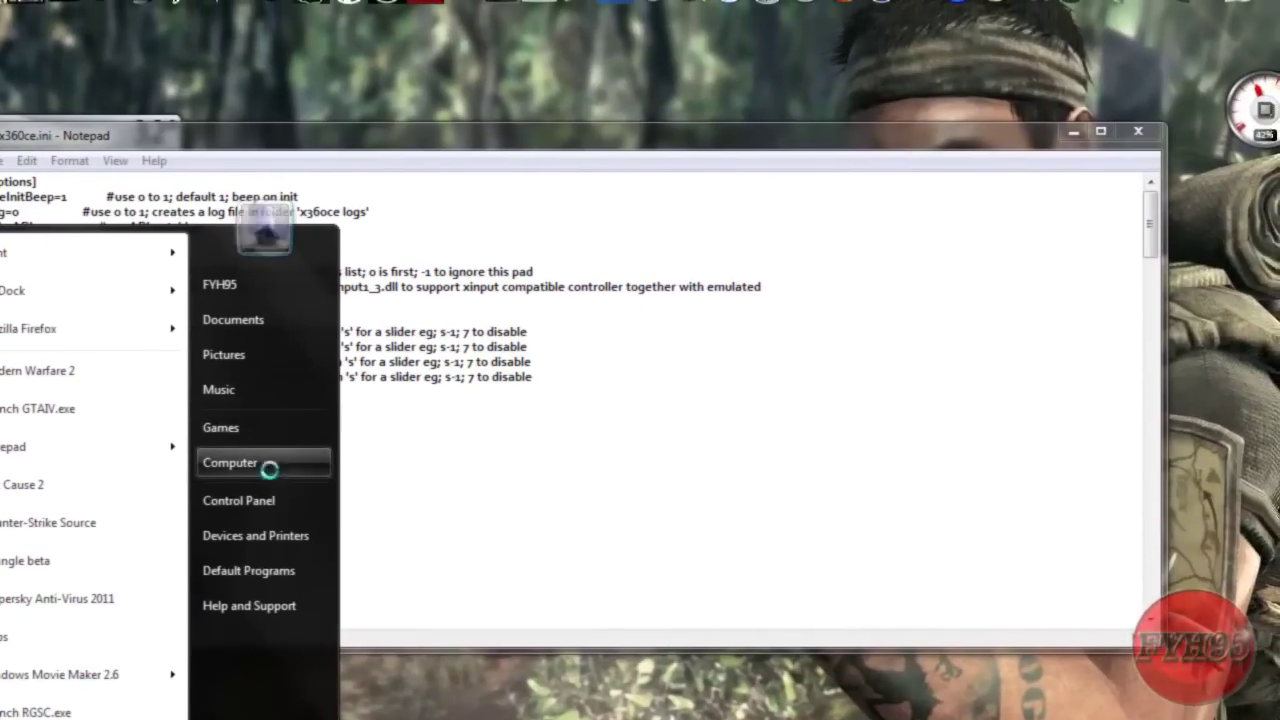
Show the HID-compliant game controller's Hardware Ids (VID_0079, PID_0006) in Device Manager.
{"action": "right_click", "coordinate": [341, 419]}
{"action": "left_click", "coordinate": [330, 691]}
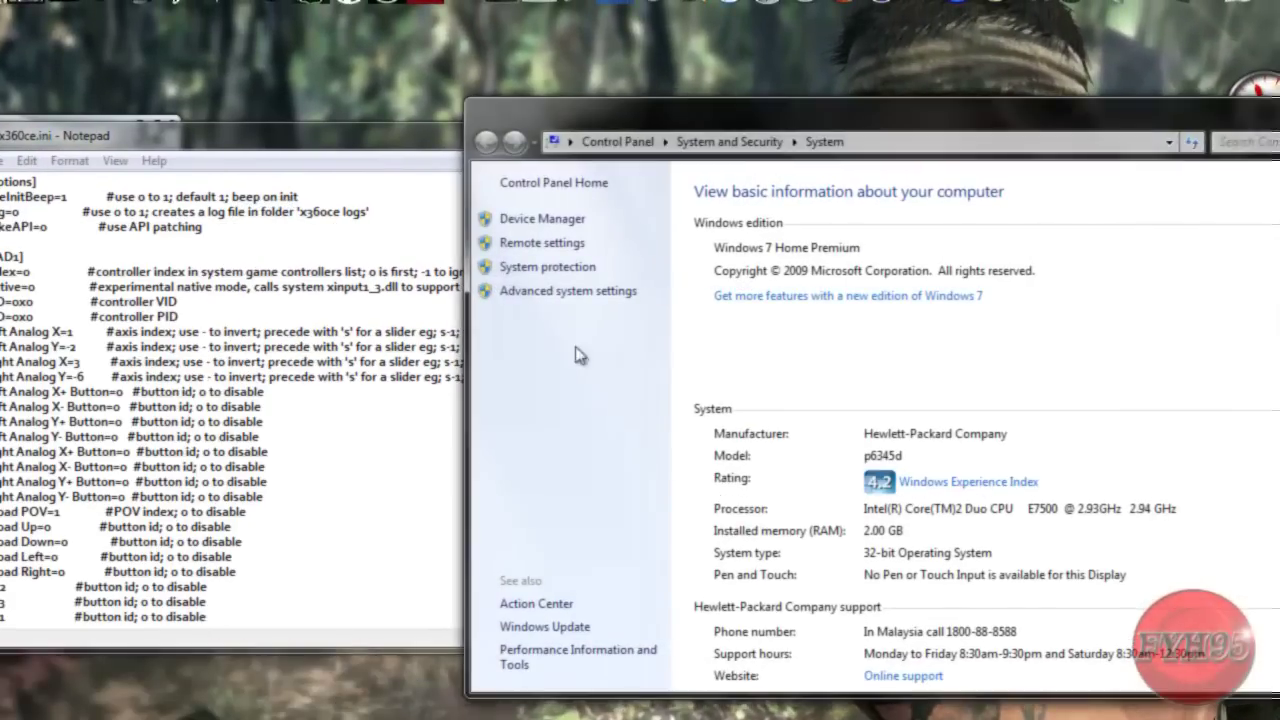
{"action": "left_click", "coordinate": [542, 219]}
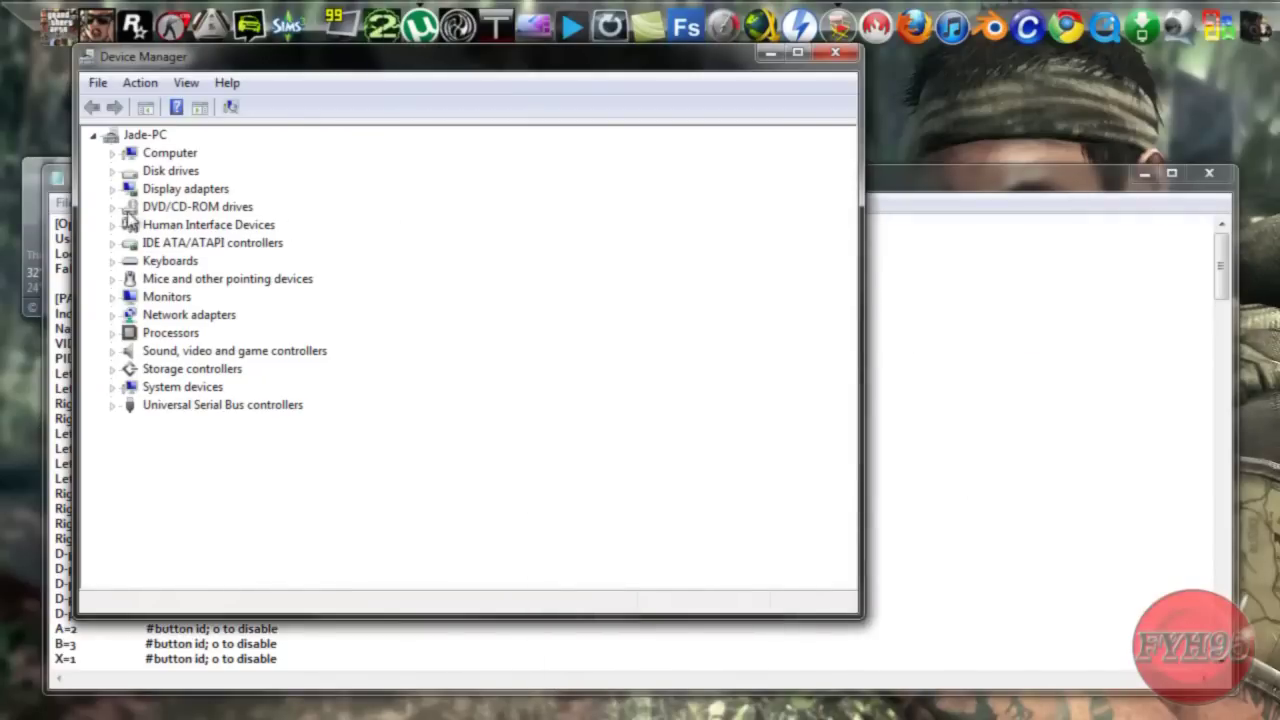
{"action": "left_click", "coordinate": [113, 226]}
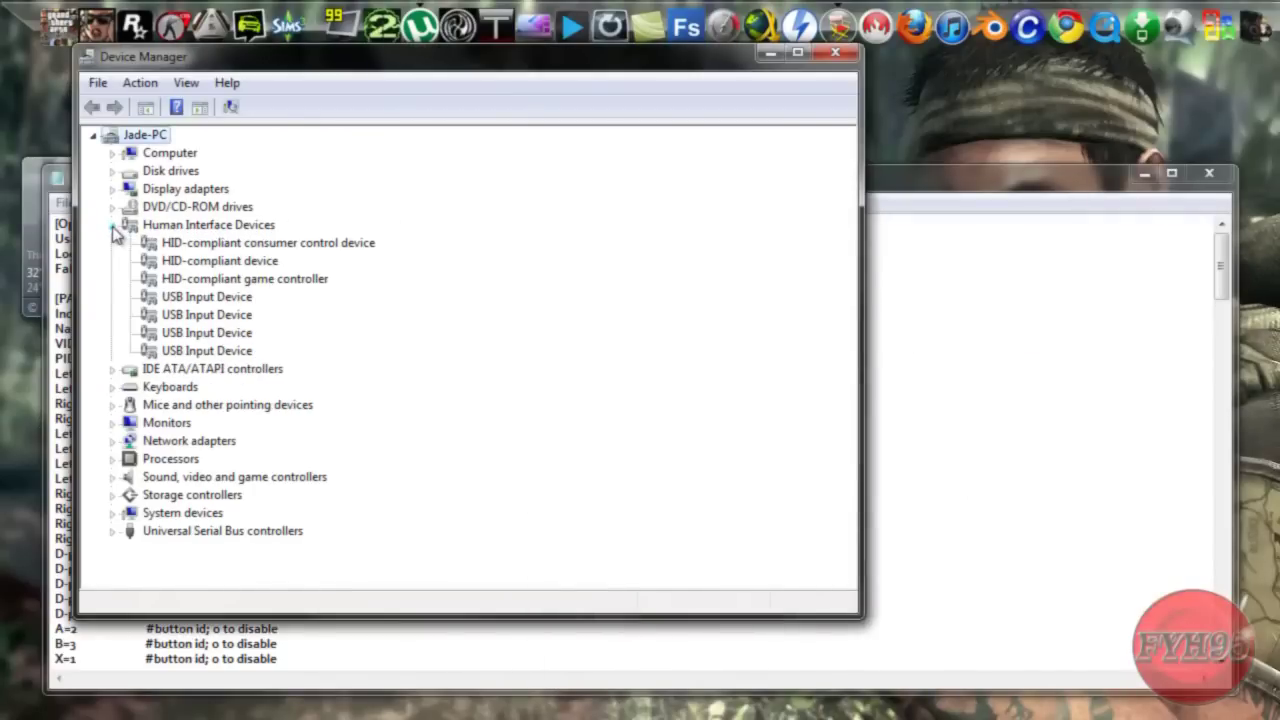
{"action": "left_click", "coordinate": [299, 284]}
{"action": "right_click", "coordinate": [300, 286]}
{"action": "left_click", "coordinate": [372, 395]}
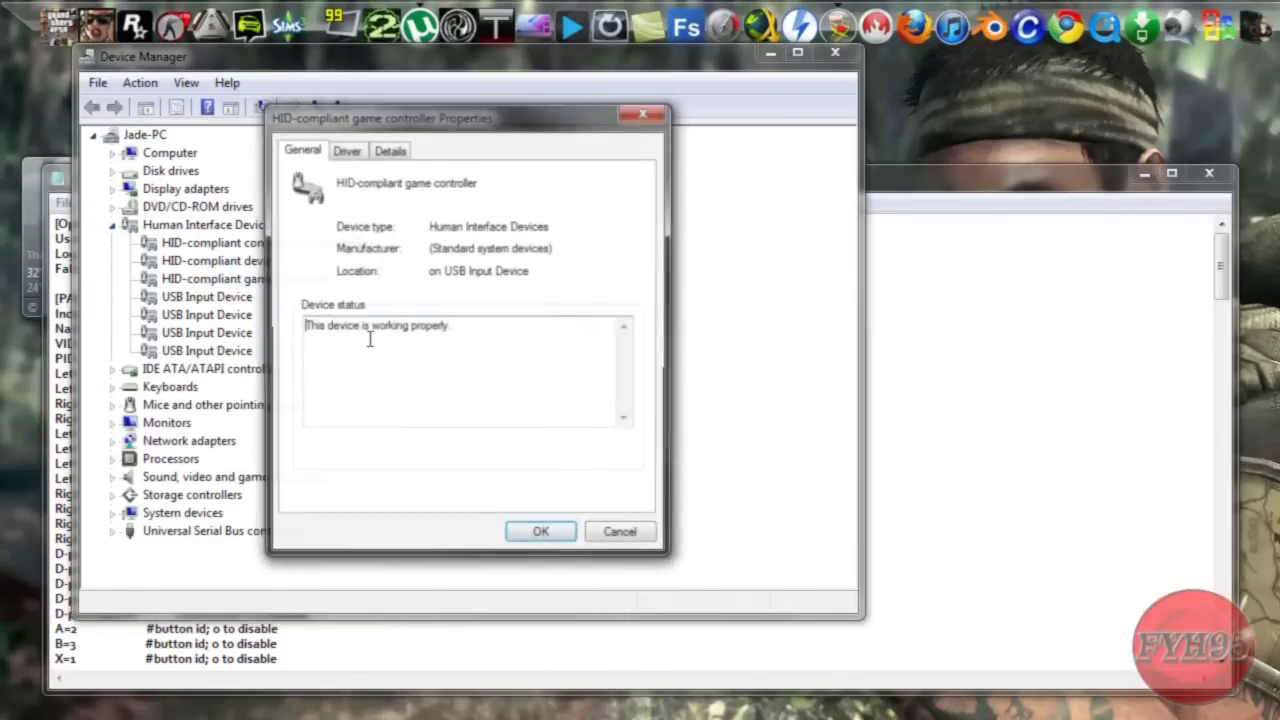
{"action": "left_click", "coordinate": [390, 156]}
{"action": "left_click", "coordinate": [481, 246]}
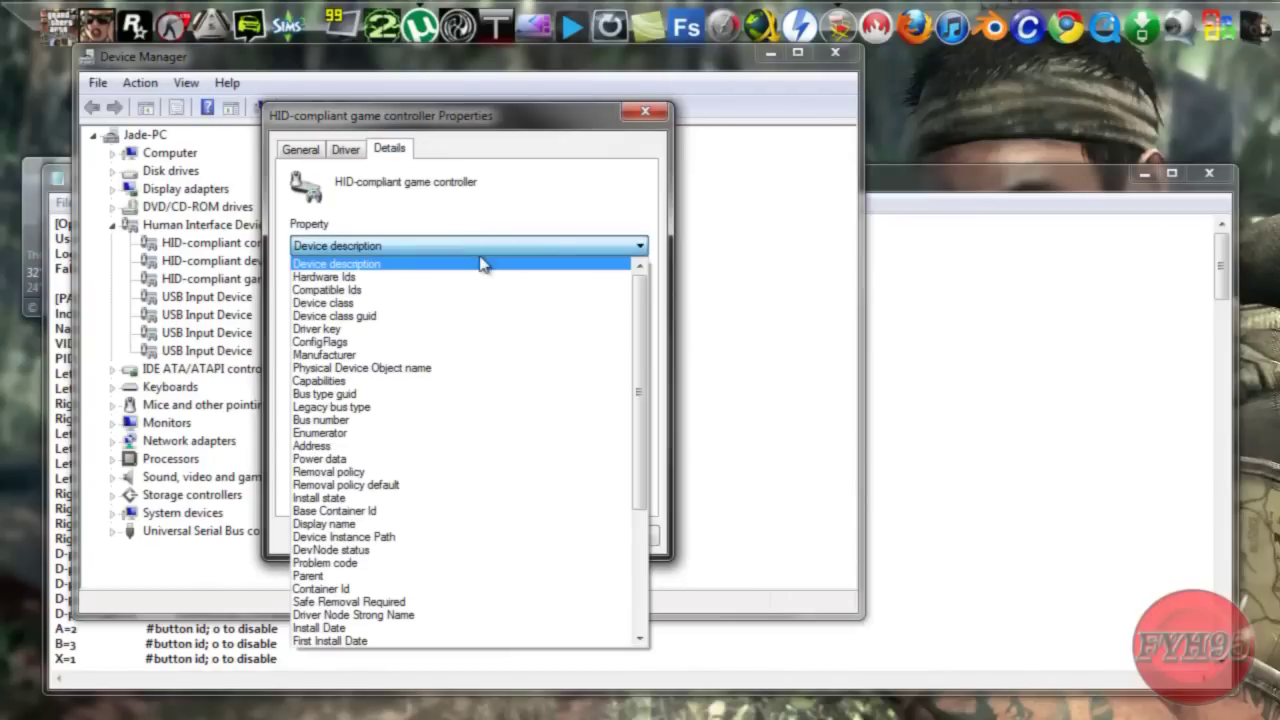
{"action": "left_click", "coordinate": [479, 275]}
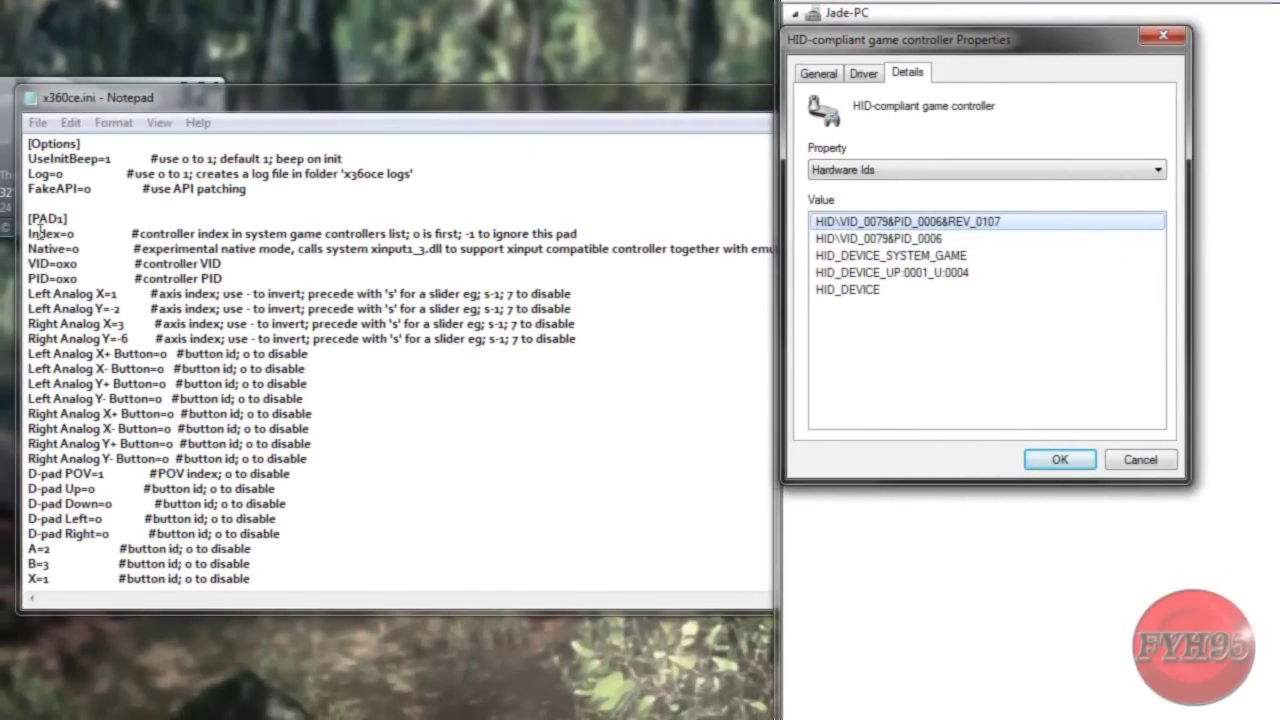
{"action": "left_click", "coordinate": [72, 278]}
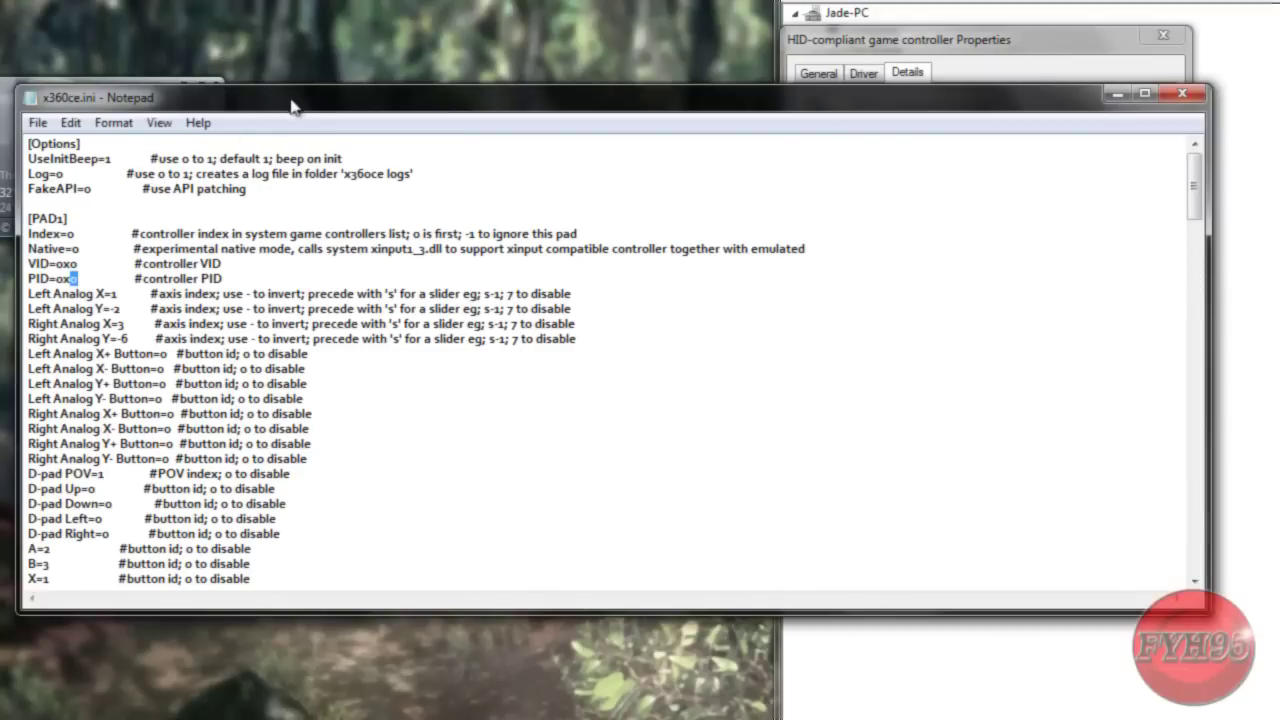
Enter VID=0x0079 and PID=0x0006 under [PAD1] in x360ce.ini.
{"action": "left_click_drag", "start_coordinate": [292, 107], "coordinate": [1052, 287]}
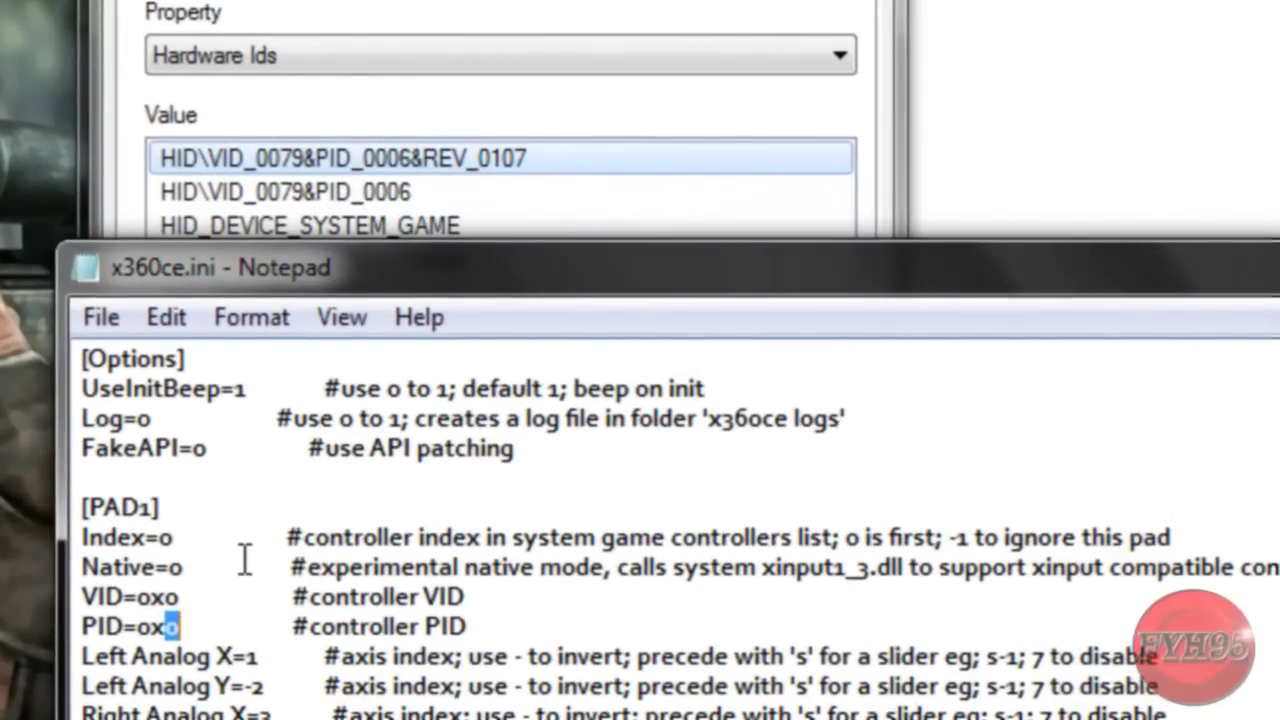
{"action": "type", "text": "00"}
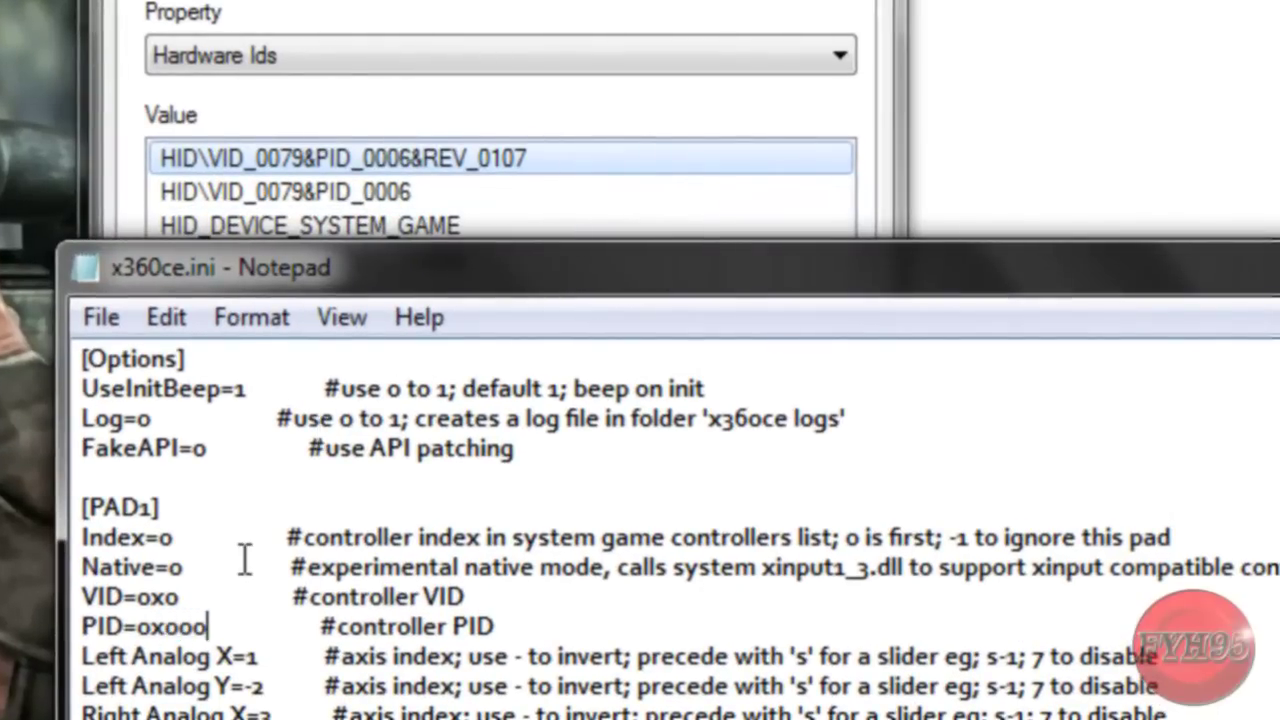
{"action": "type", "text": "6"}
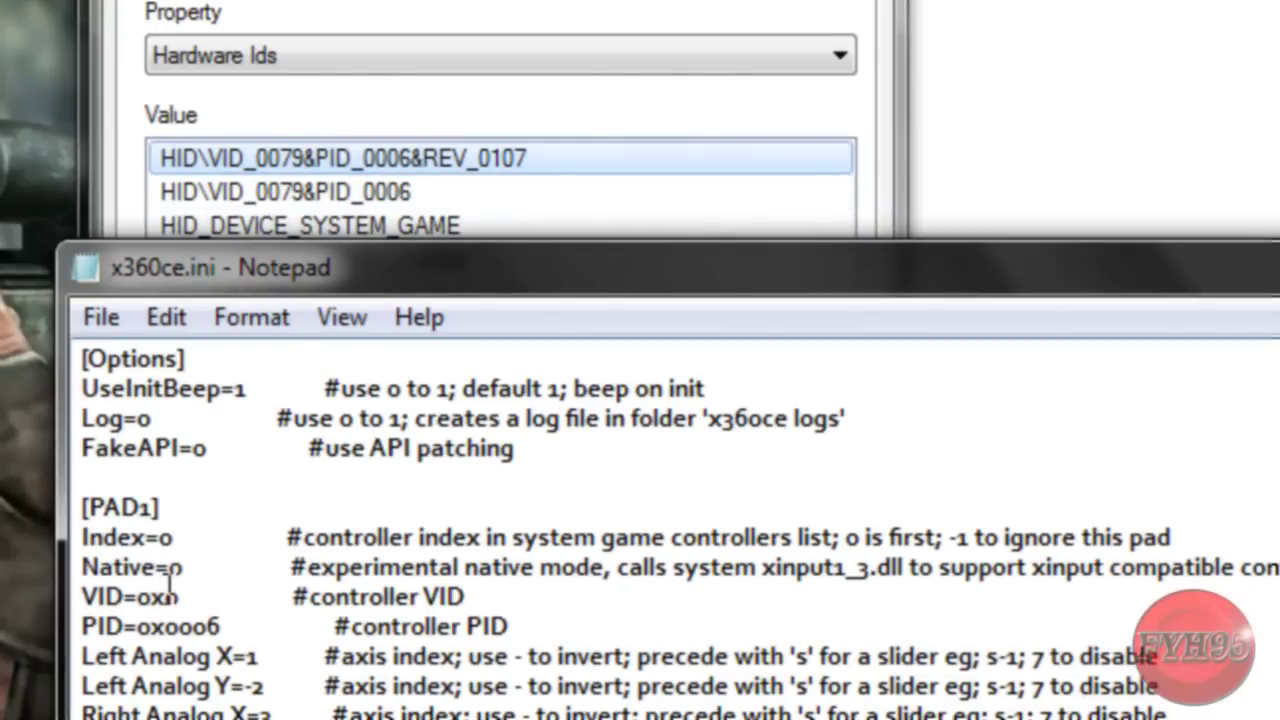
{"action": "left_click_drag", "start_coordinate": [167, 595], "coordinate": [181, 597]}
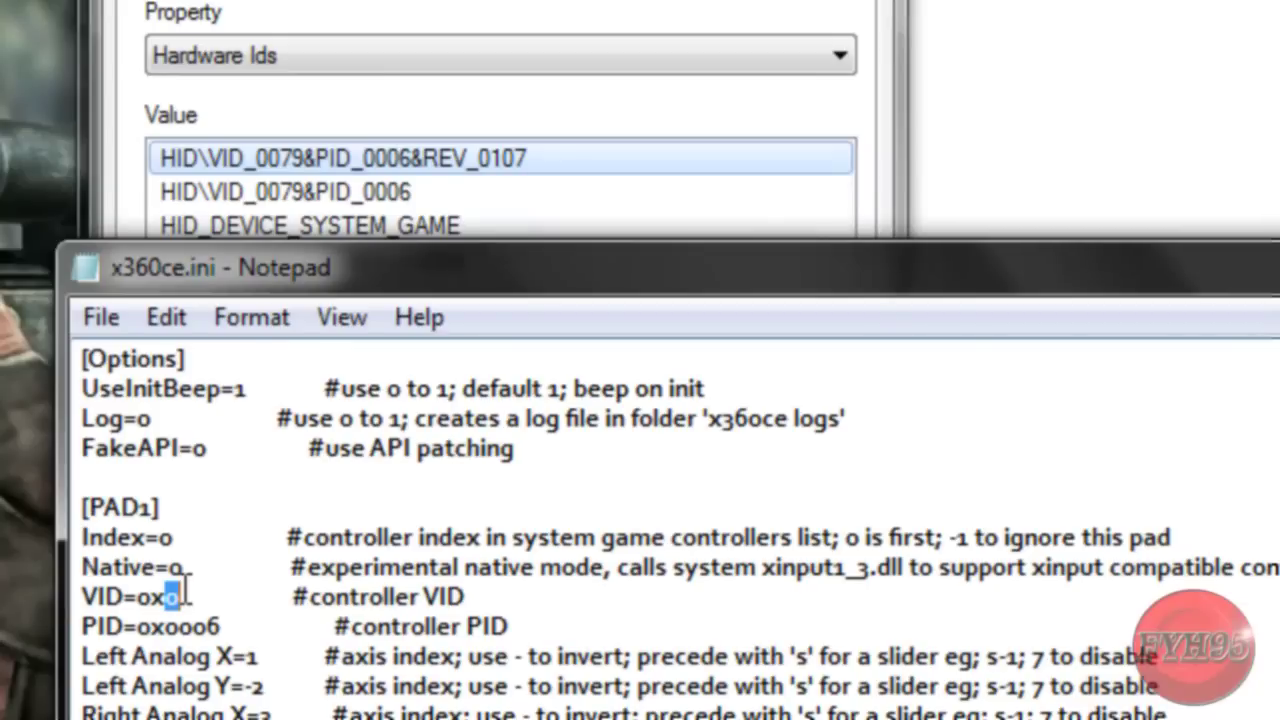
{"action": "type", "text": "0"}
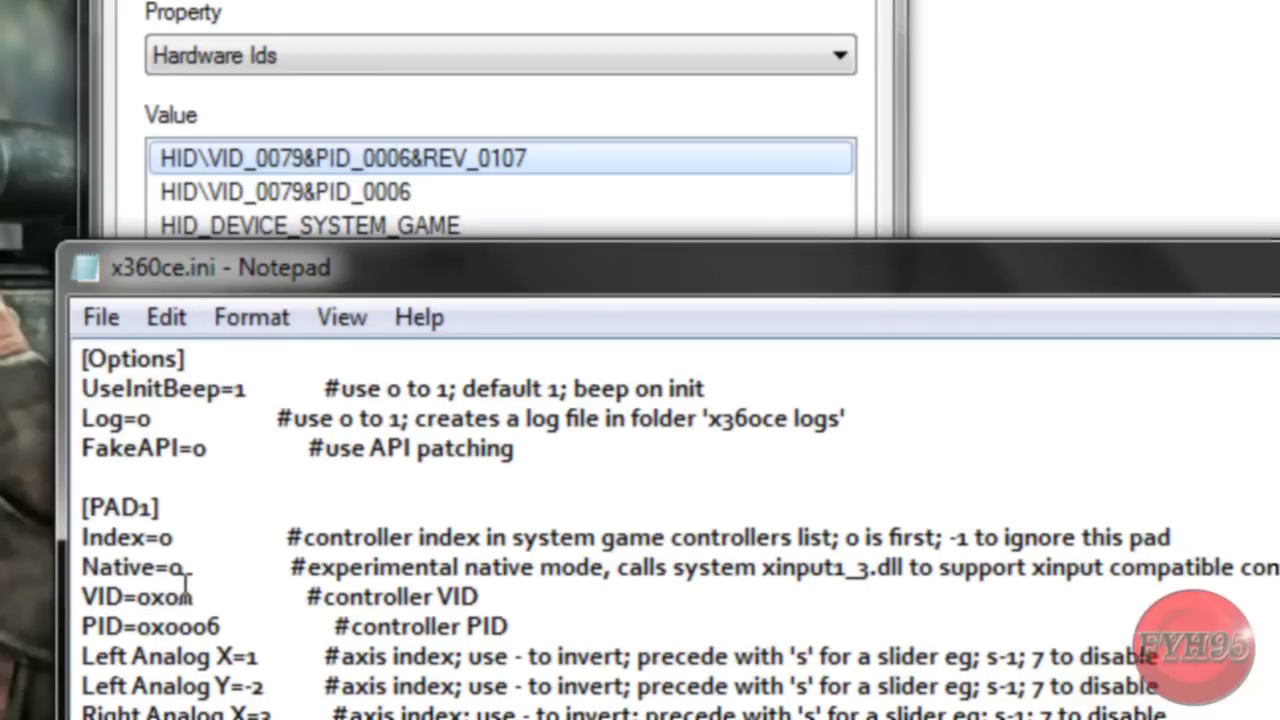
{"action": "type", "text": "79"}
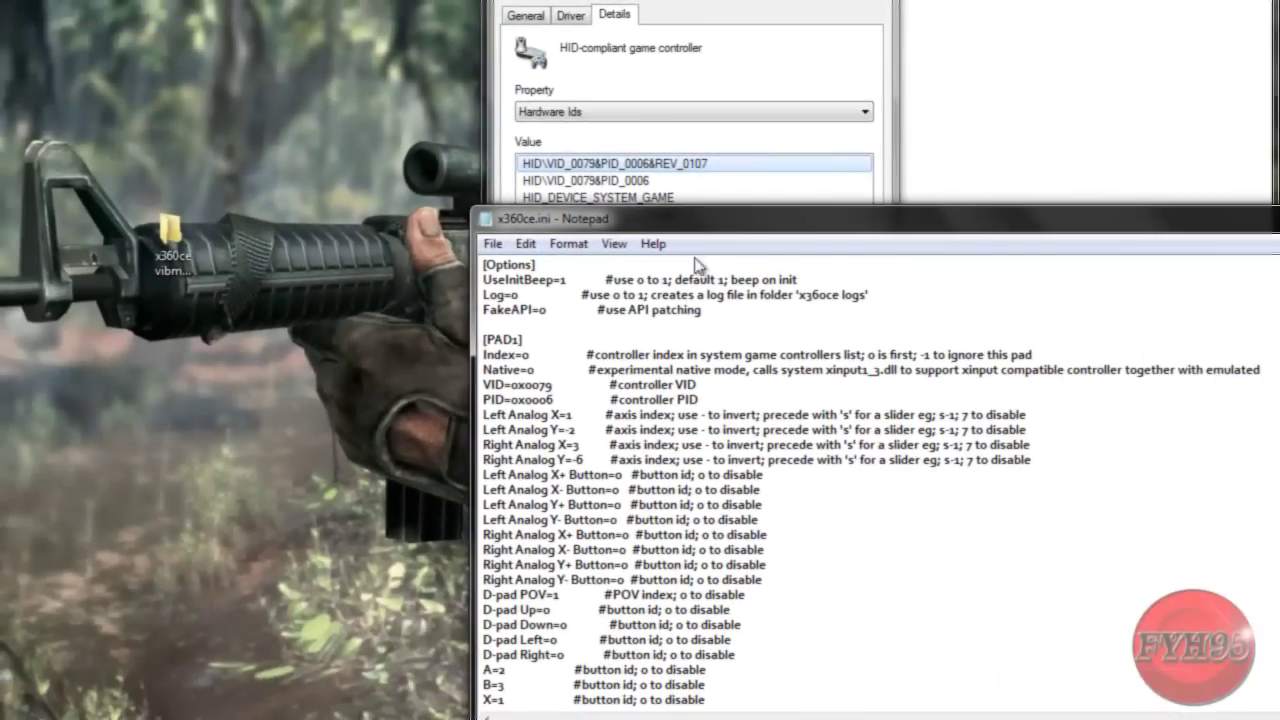
{"action": "left_click_drag", "start_coordinate": [697, 244], "coordinate": [333, 147]}
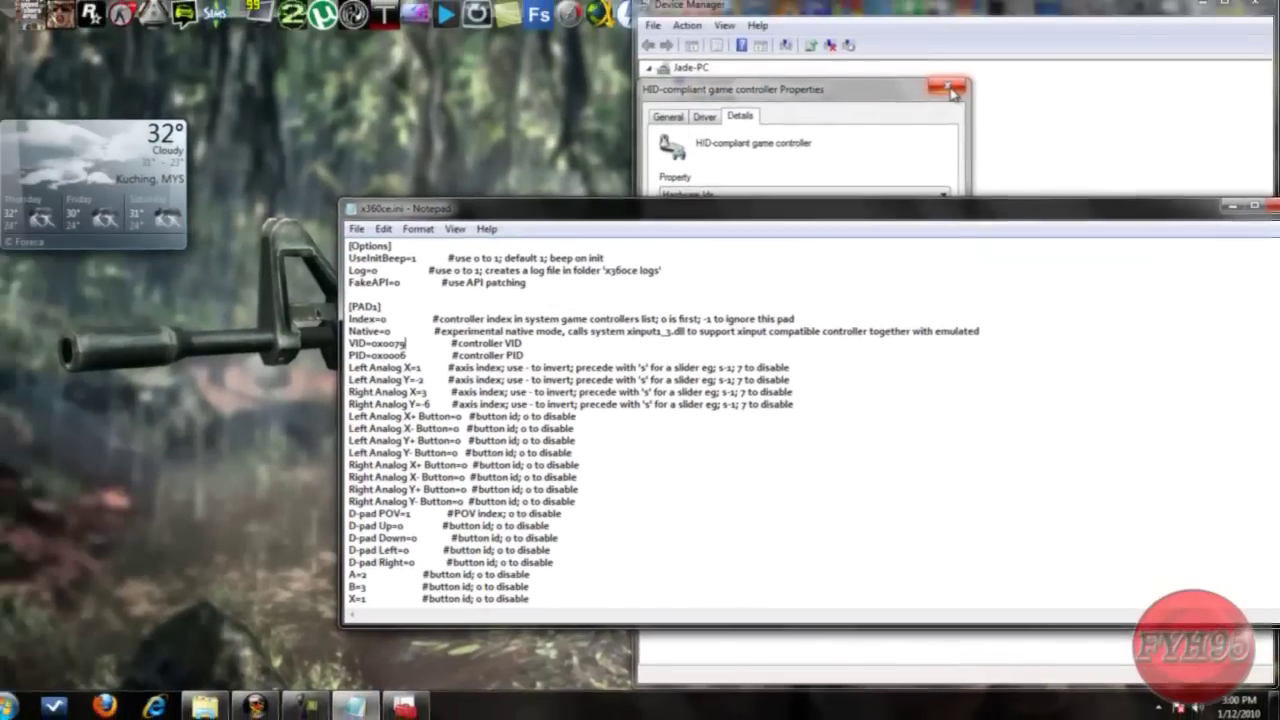
Open the Generic USB Joystick's game controller Properties test page from Devices and Printers.
{"action": "left_click", "coordinate": [962, 100]}
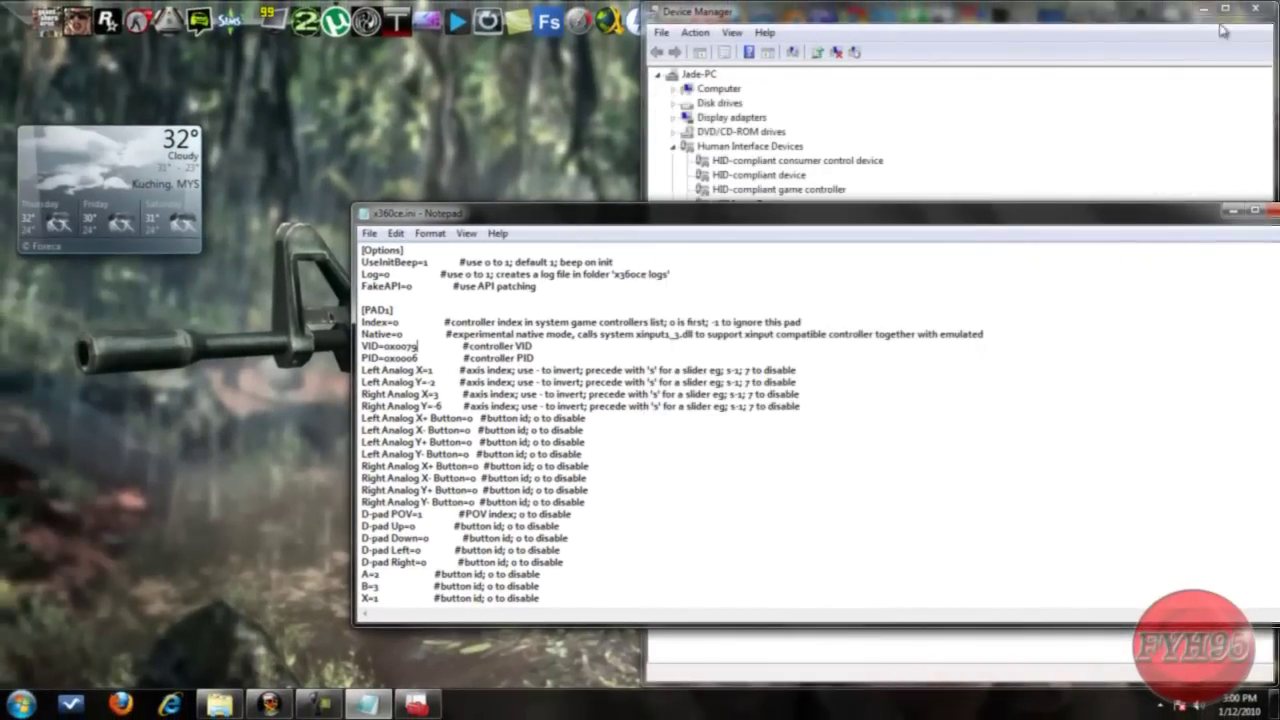
{"action": "left_click", "coordinate": [1258, 10]}
{"action": "left_click", "coordinate": [22, 704]}
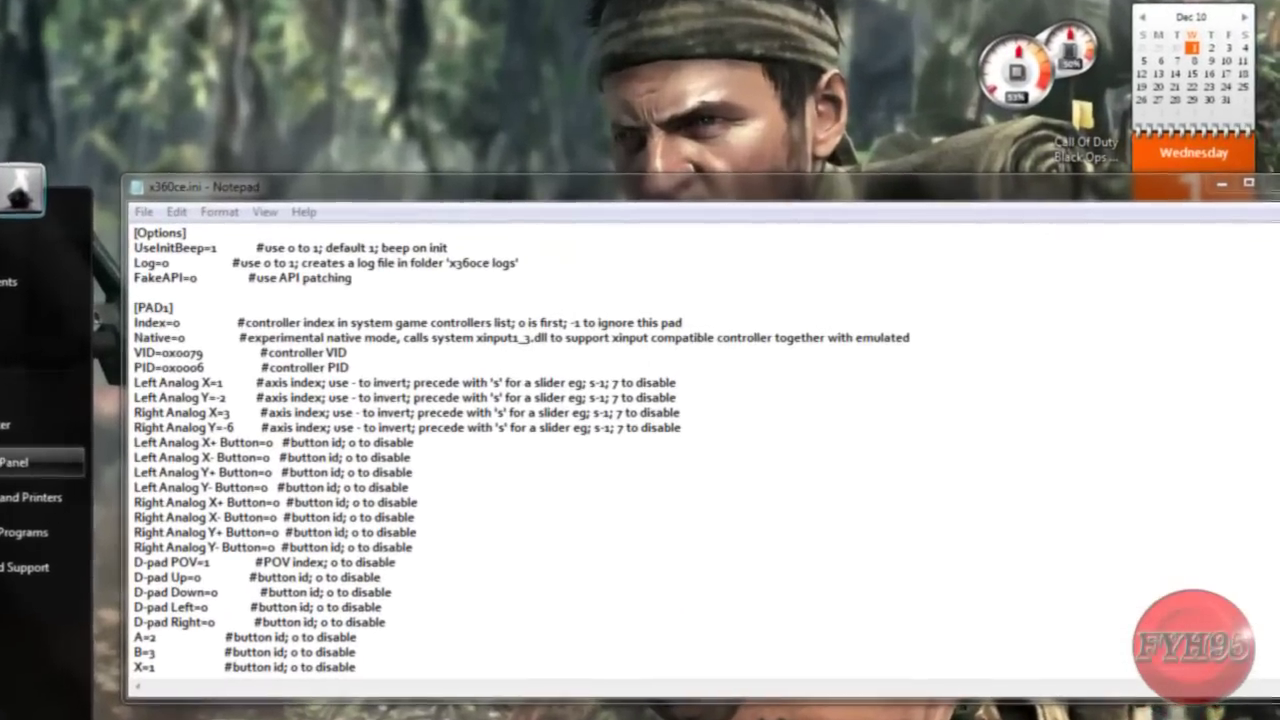
{"action": "left_click", "coordinate": [40, 462]}
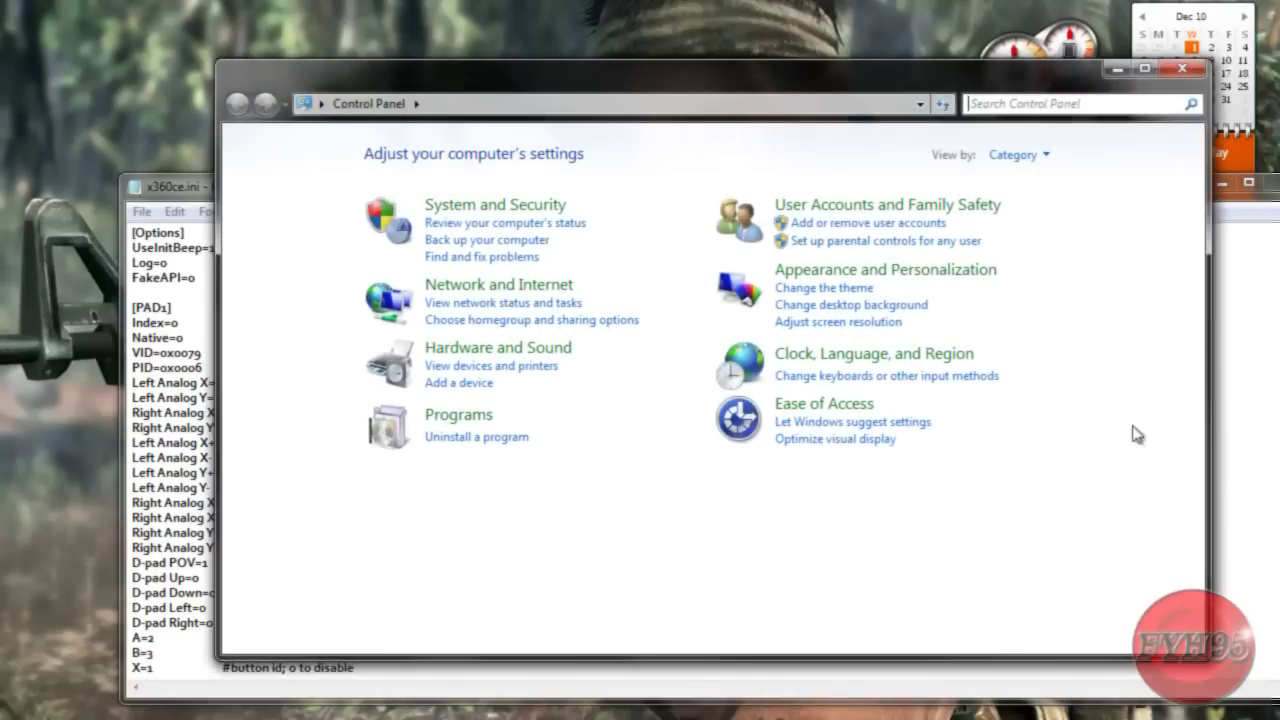
{"action": "left_click", "coordinate": [530, 348]}
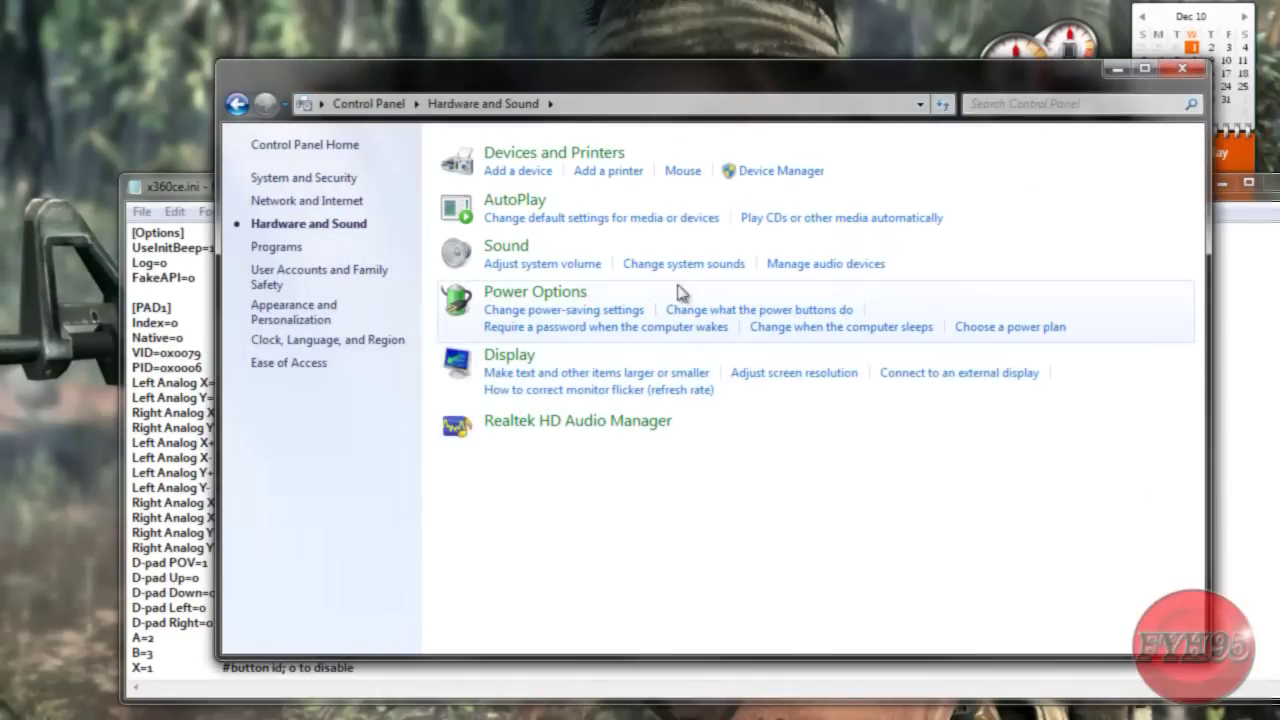
{"action": "left_click", "coordinate": [575, 155]}
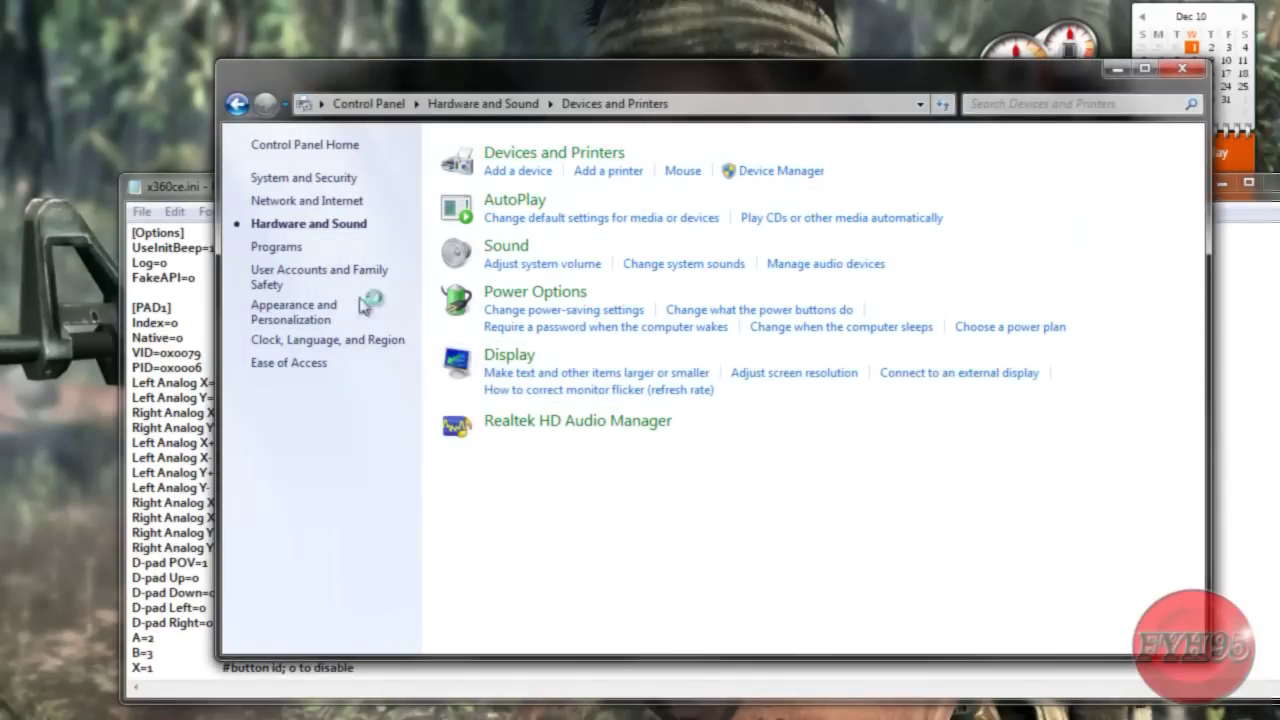
{"action": "left_click", "coordinate": [288, 272]}
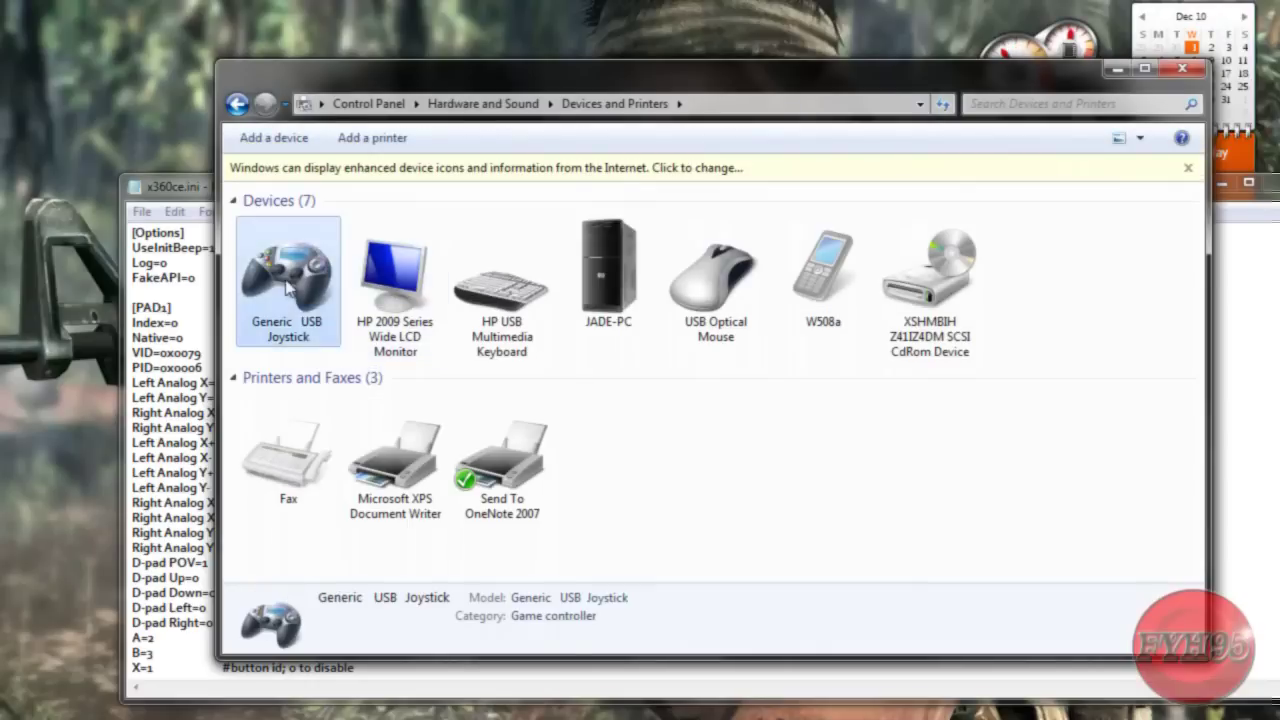
{"action": "right_click", "coordinate": [288, 283]}
{"action": "left_click", "coordinate": [355, 293]}
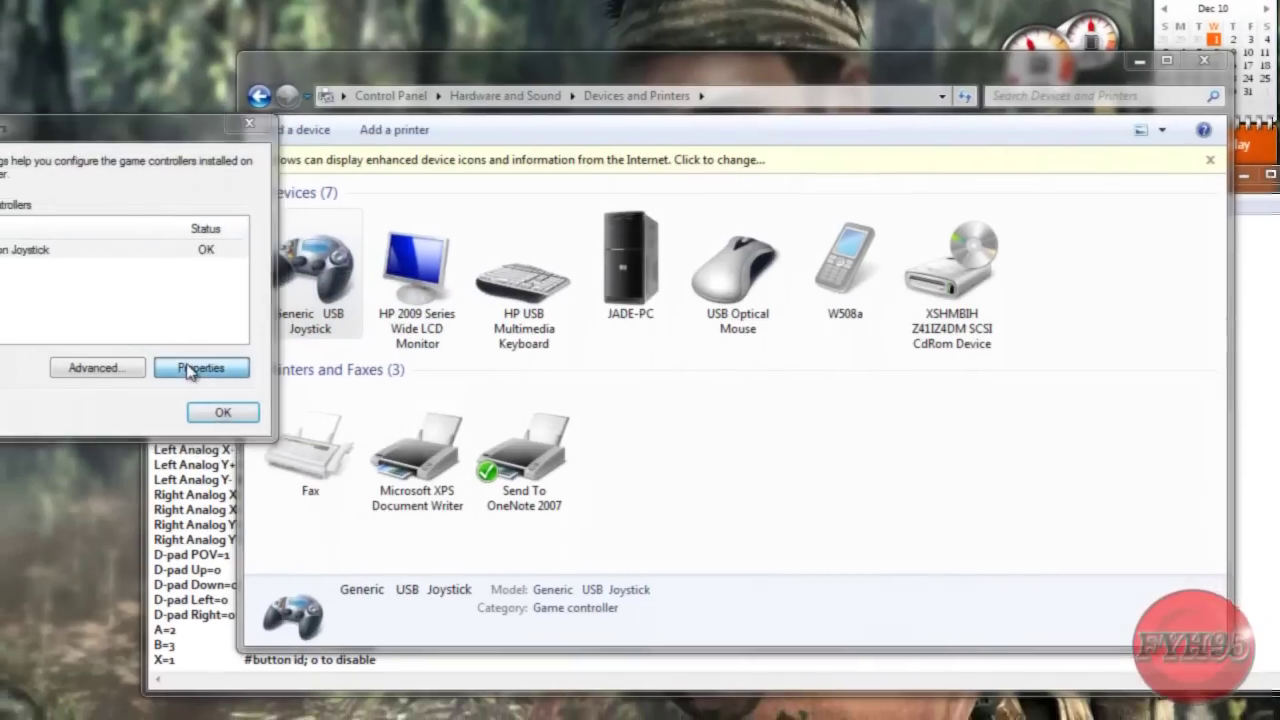
{"action": "left_click", "coordinate": [190, 369]}
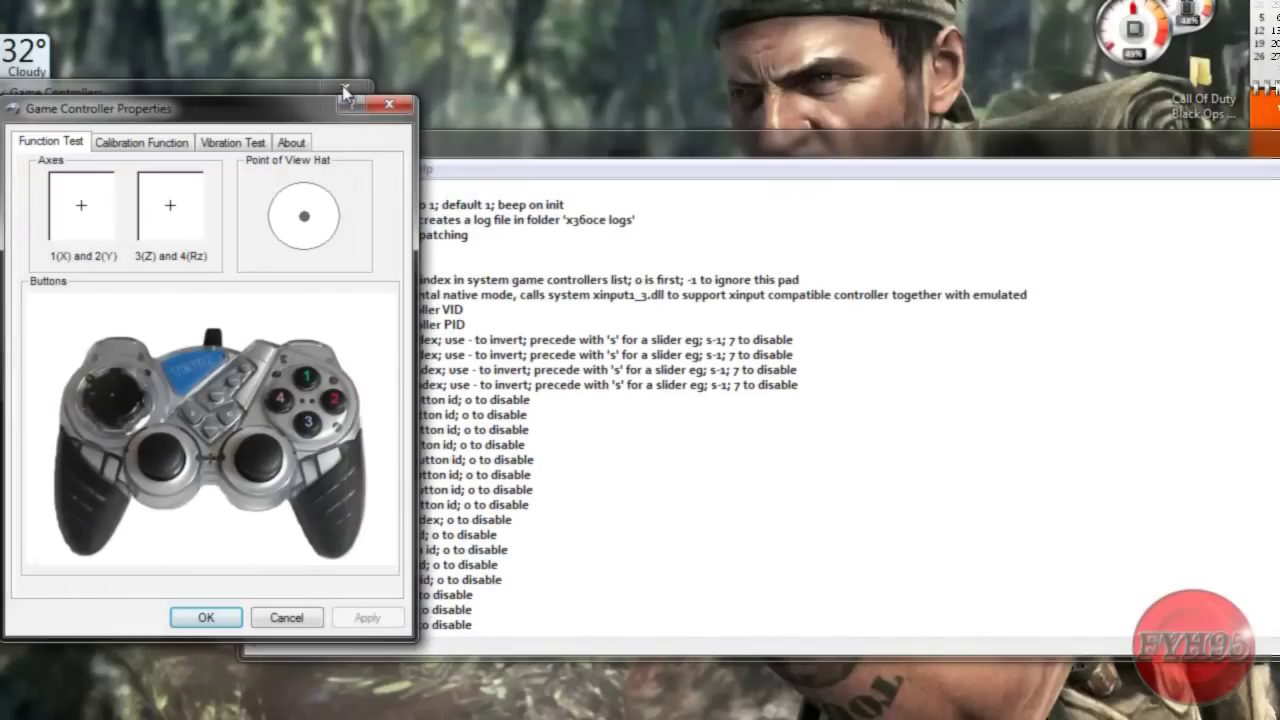
Arrange the joystick properties and x360ce.ini windows, then reopen the x360ce vibmod 3.1.4.1 folder.
{"action": "left_click_drag", "start_coordinate": [345, 93], "coordinate": [331, 64]}
{"action": "left_click_drag", "start_coordinate": [584, 153], "coordinate": [743, 209]}
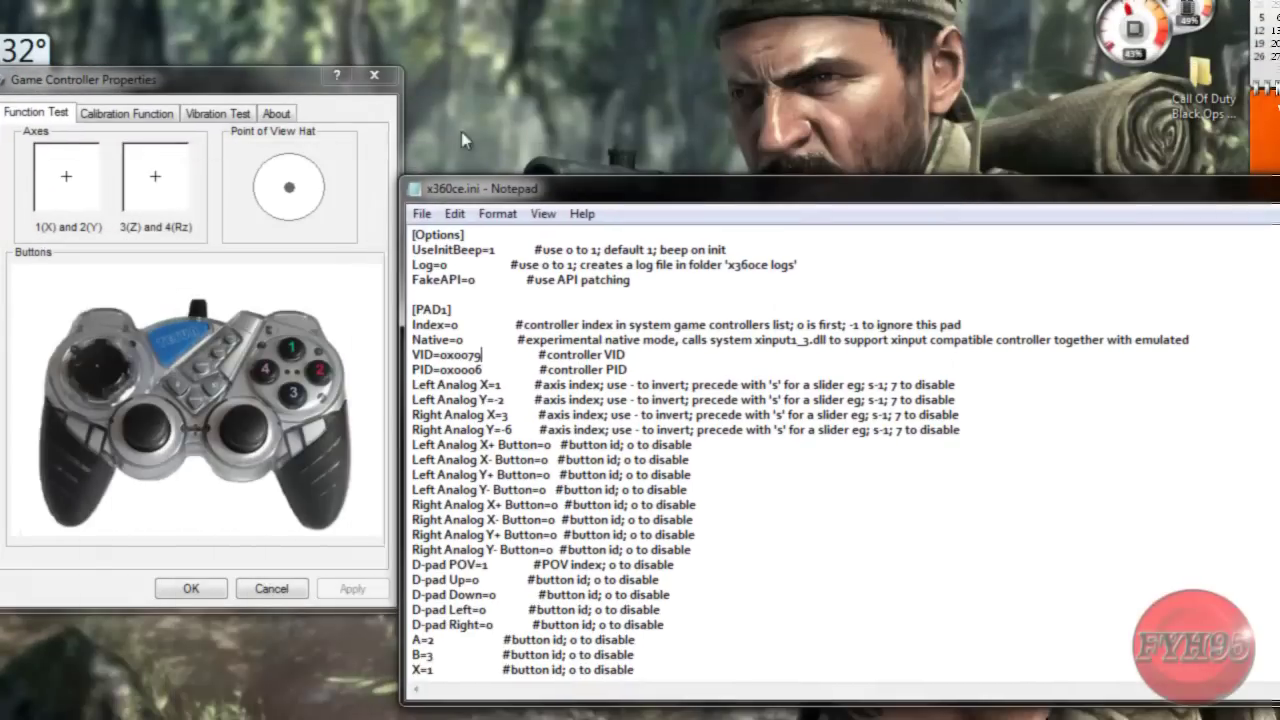
{"action": "key", "text": "alt+F4"}
{"action": "key", "text": "alt+F4"}
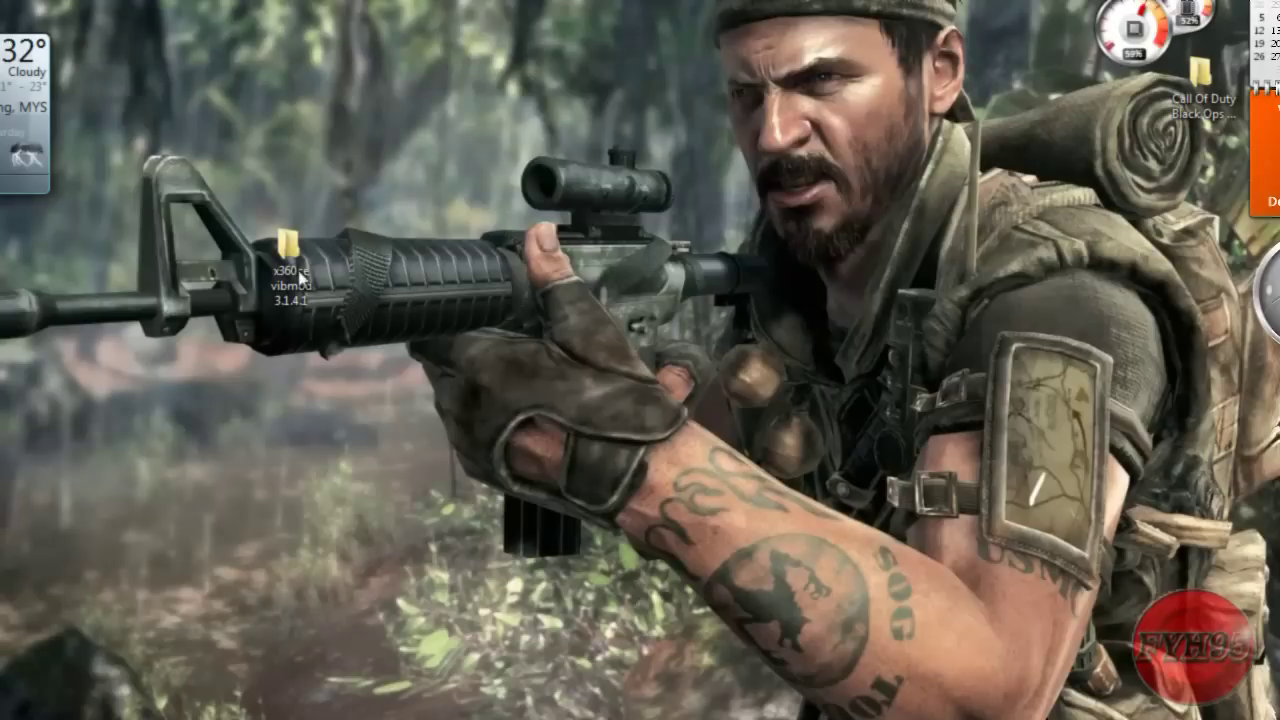
{"action": "double_click", "coordinate": [313, 279]}
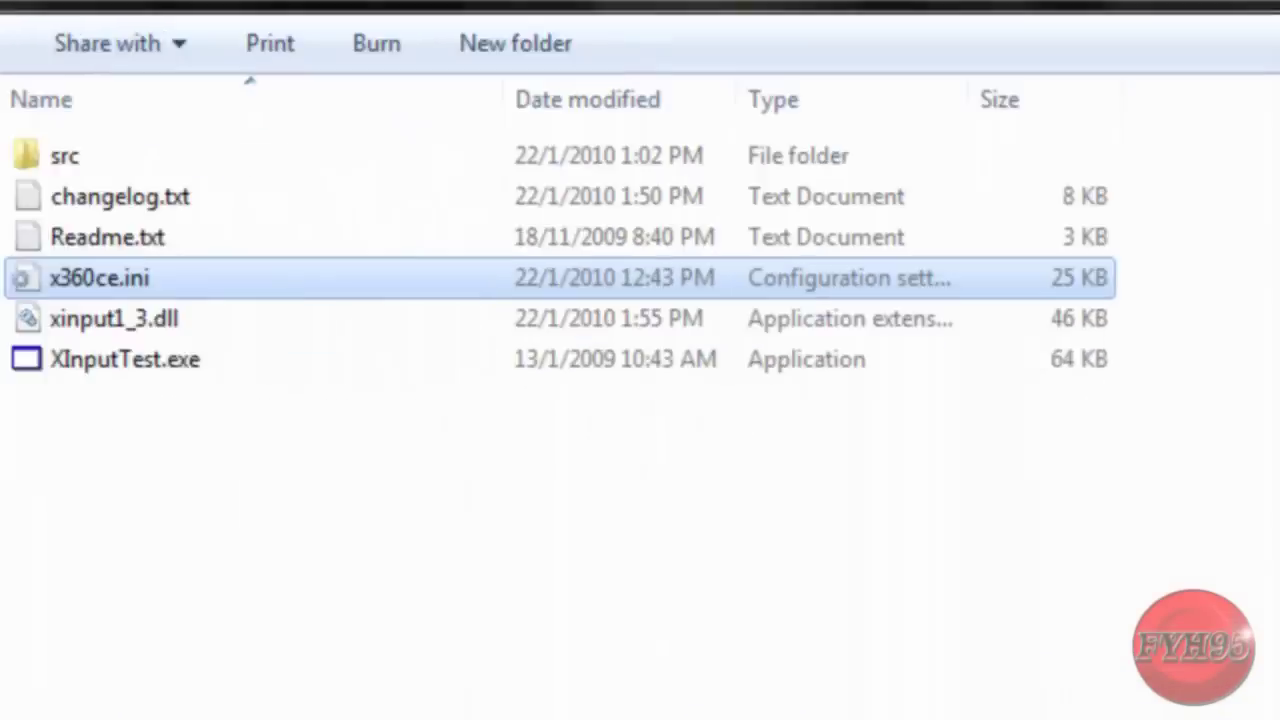
Run XInputTest.exe, close the folder, and place XInput Test beside the joystick properties.
{"action": "double_click", "coordinate": [180, 361]}
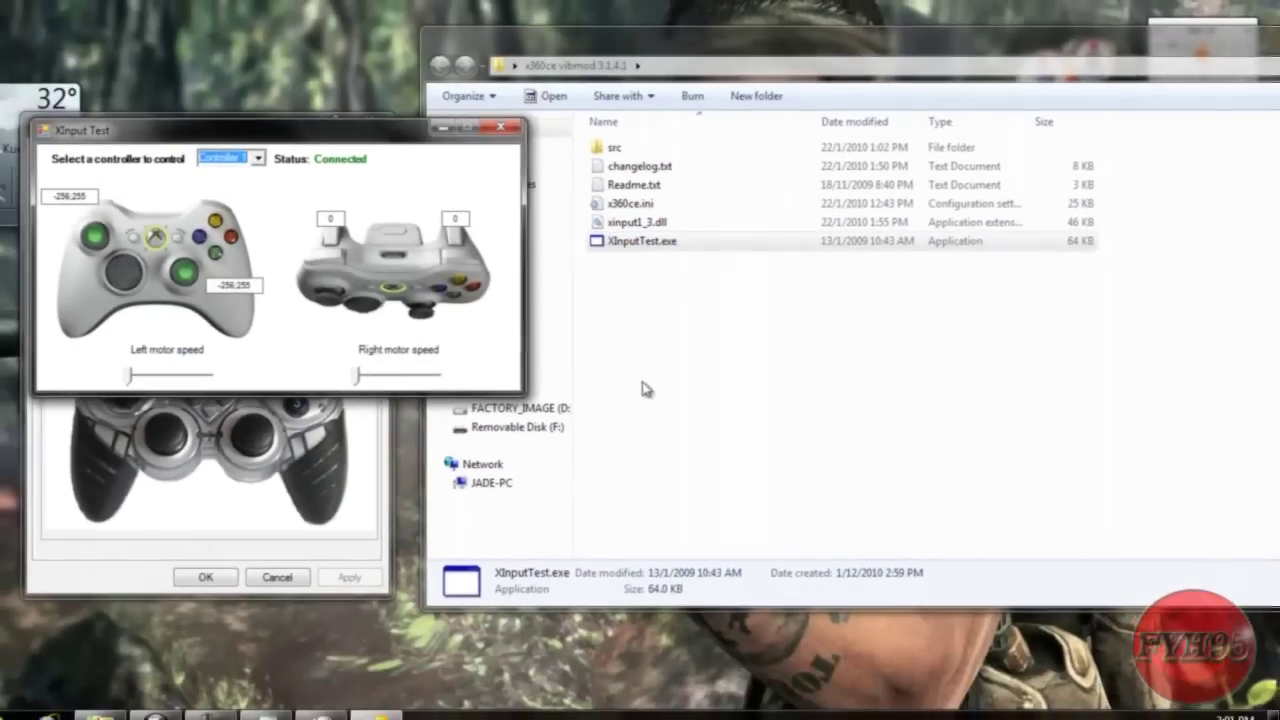
{"action": "left_click_drag", "start_coordinate": [1172, 55], "coordinate": [1030, 70]}
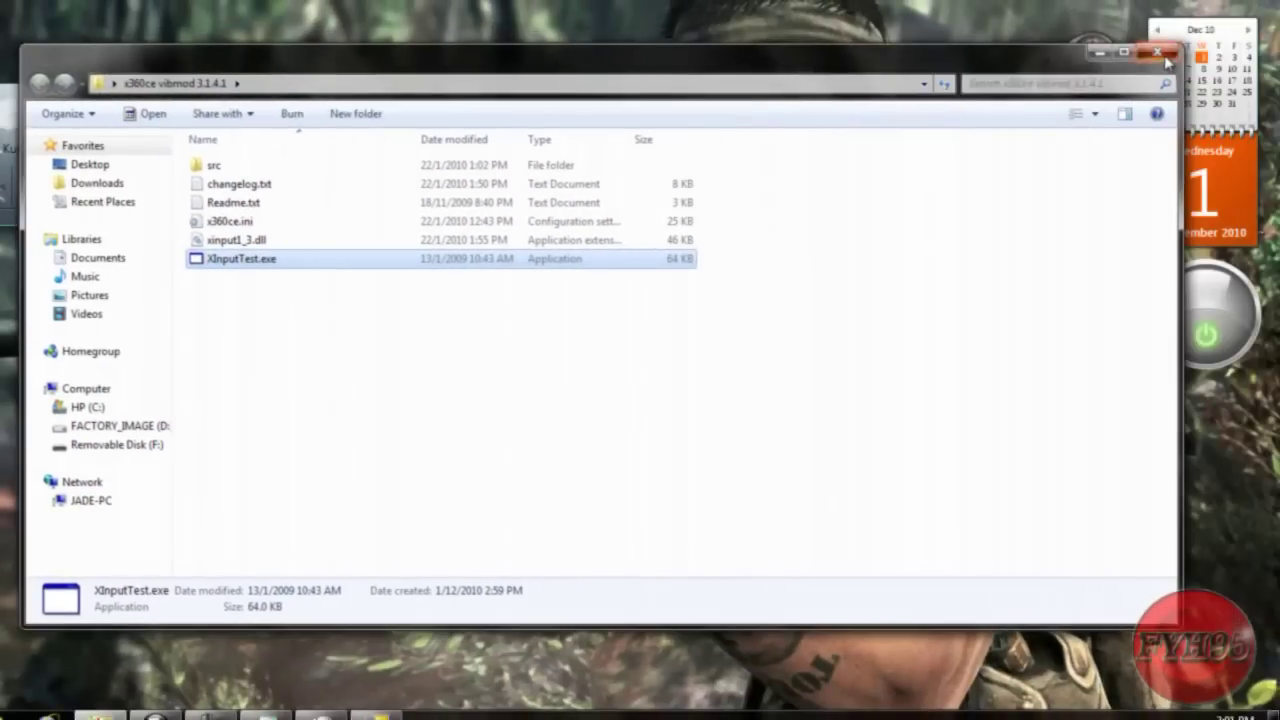
{"action": "left_click", "coordinate": [1160, 24]}
{"action": "left_click_drag", "start_coordinate": [270, 136], "coordinate": [635, 137]}
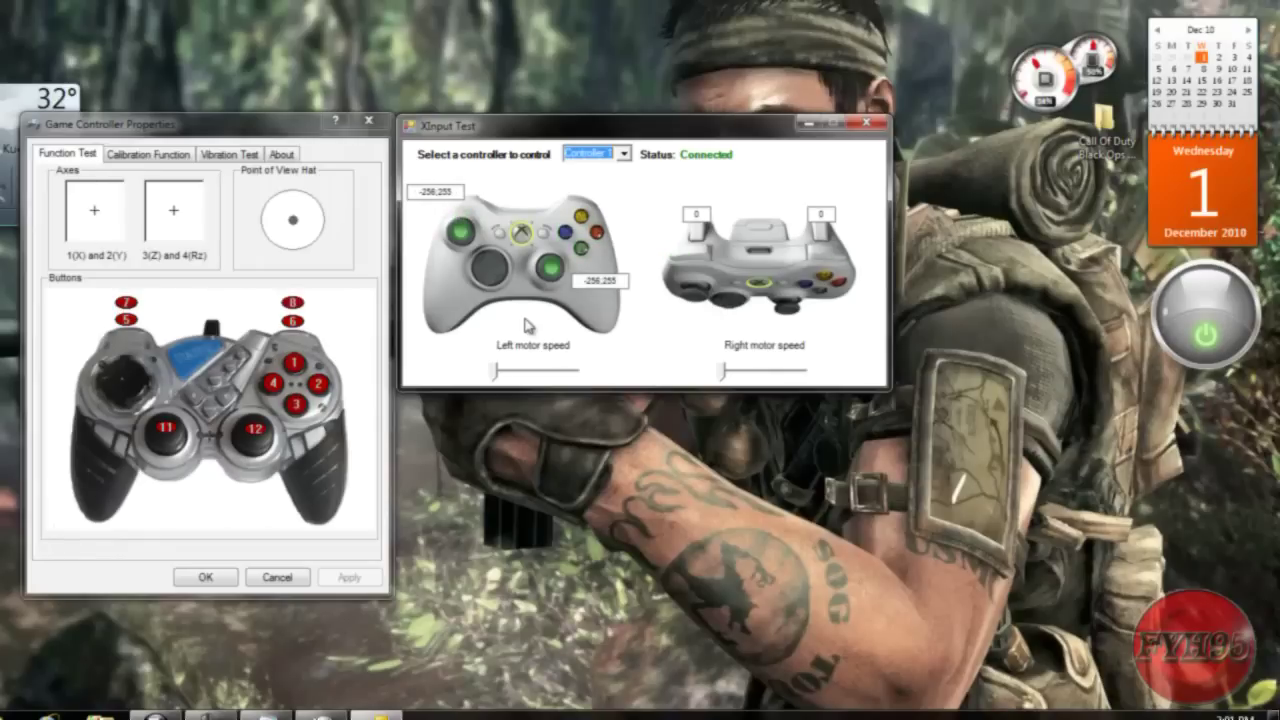
Remap the face buttons in x360ce.ini to A=3, B=2, X=4, Y=1 and save.
{"action": "left_click", "coordinate": [320, 713]}
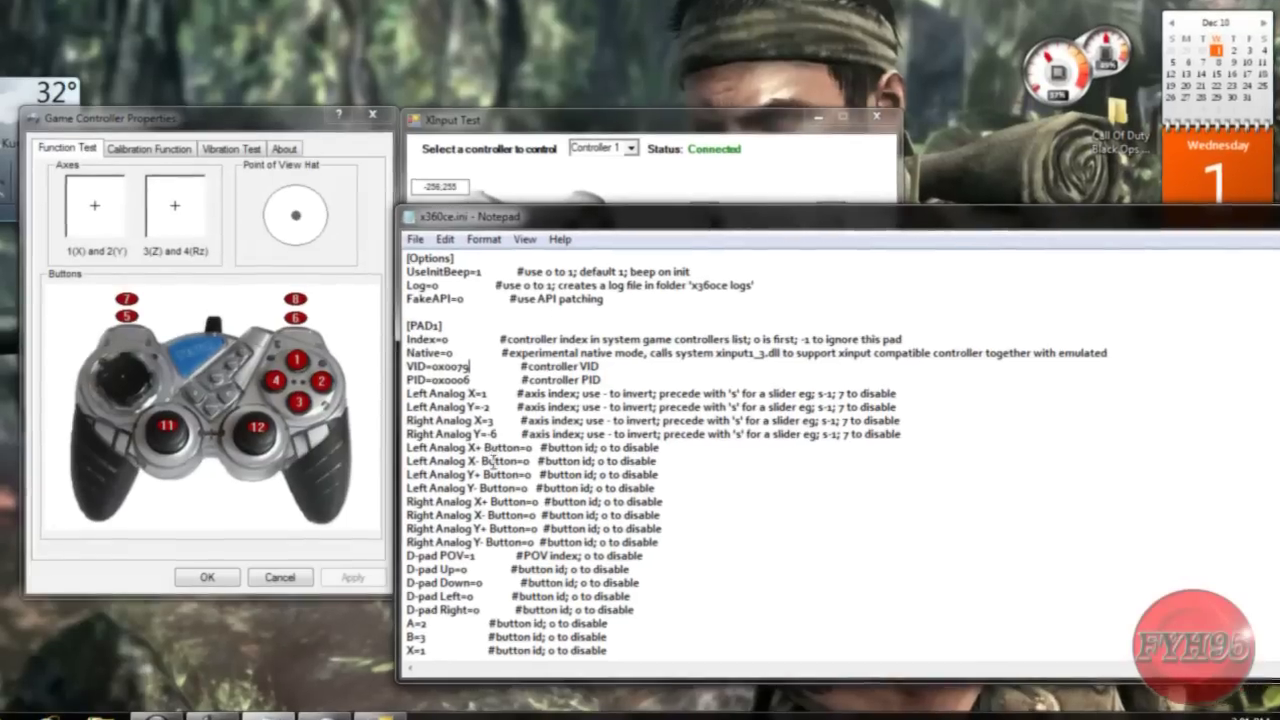
{"action": "scroll", "coordinate": [466, 404], "scroll_direction": "down", "scroll_amount": 2}
{"action": "left_click_drag", "start_coordinate": [612, 225], "coordinate": [638, 225]}
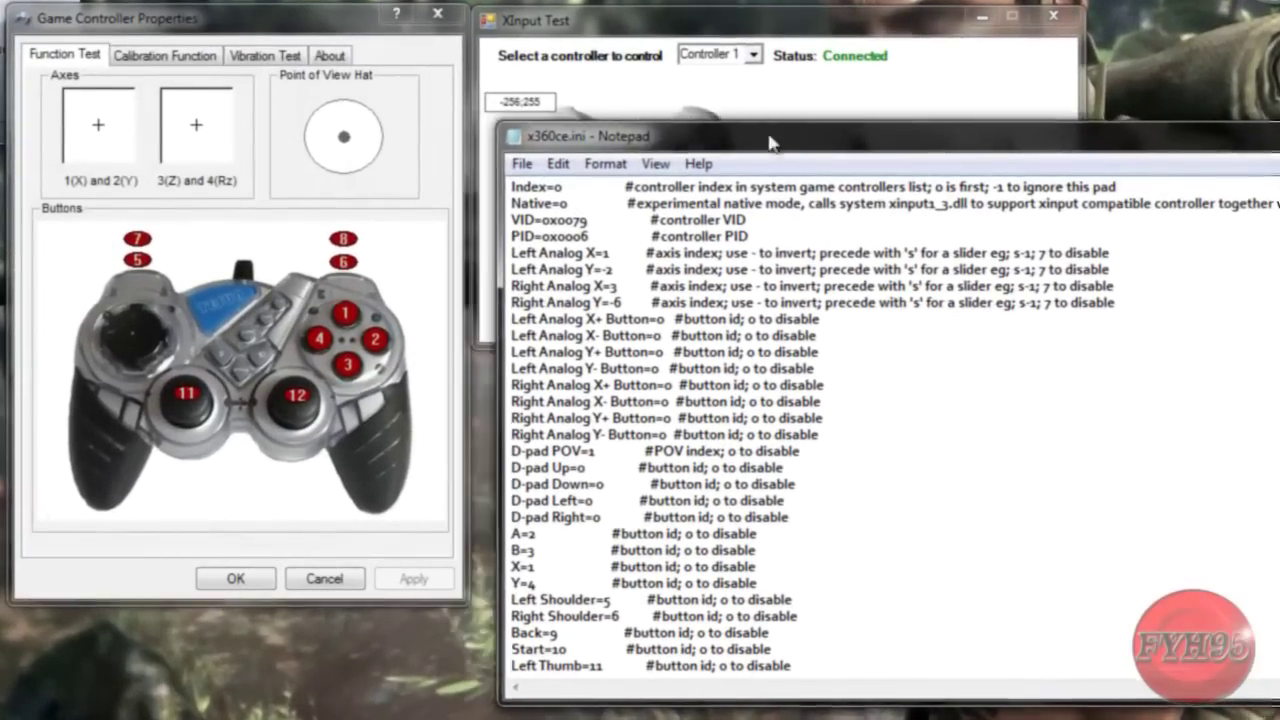
{"action": "left_click_drag", "start_coordinate": [770, 143], "coordinate": [716, 232]}
{"action": "scroll", "coordinate": [690, 290], "scroll_direction": "down", "scroll_amount": 2}
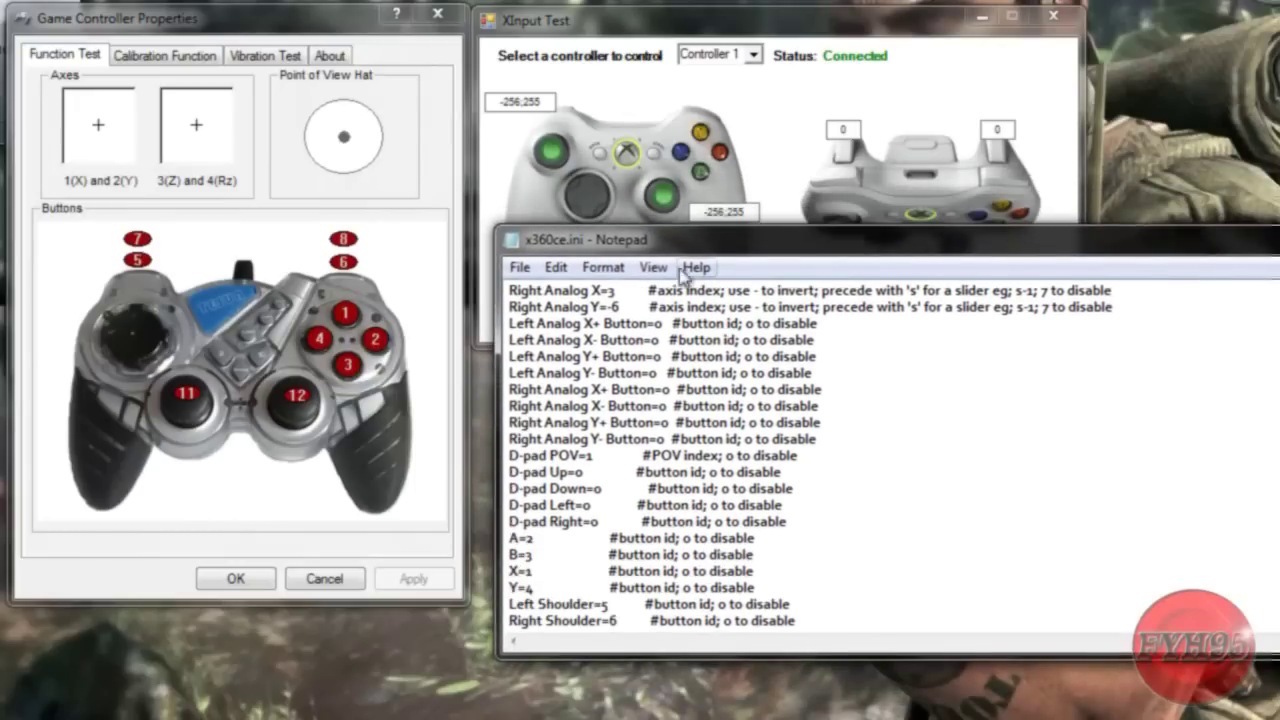
{"action": "left_click_drag", "start_coordinate": [682, 272], "coordinate": [686, 316]}
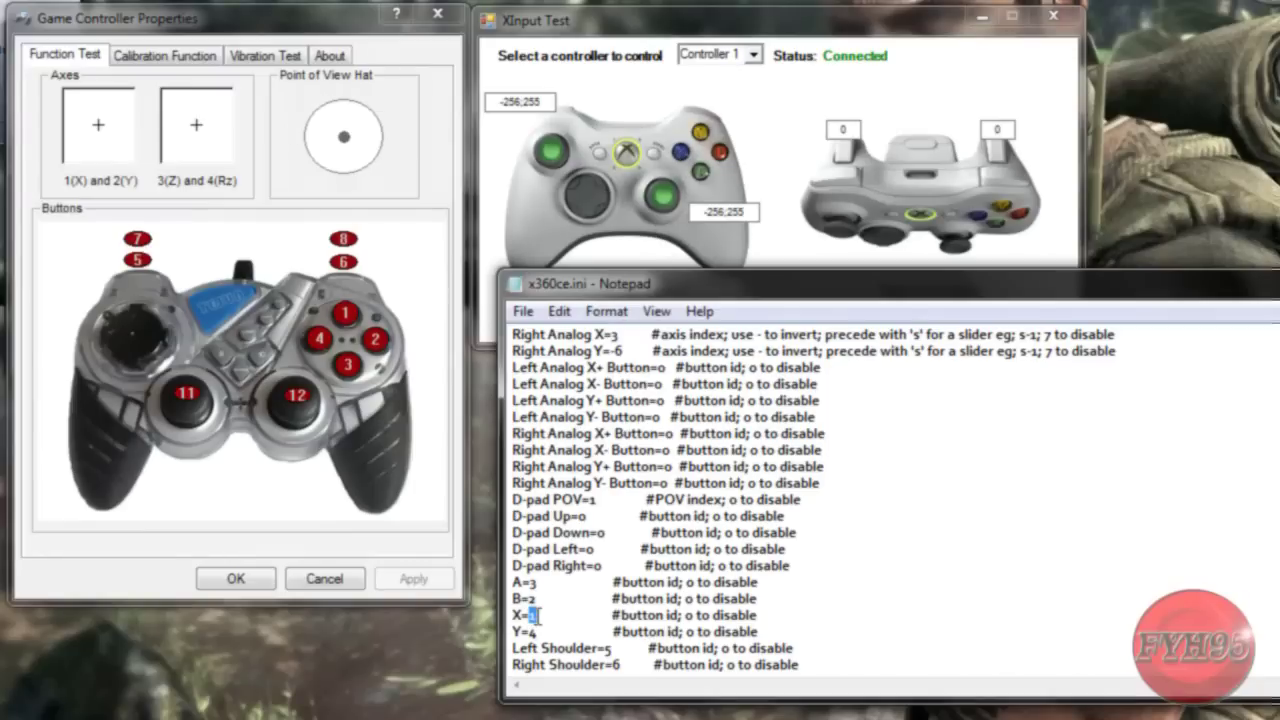
{"action": "type", "text": "4"}
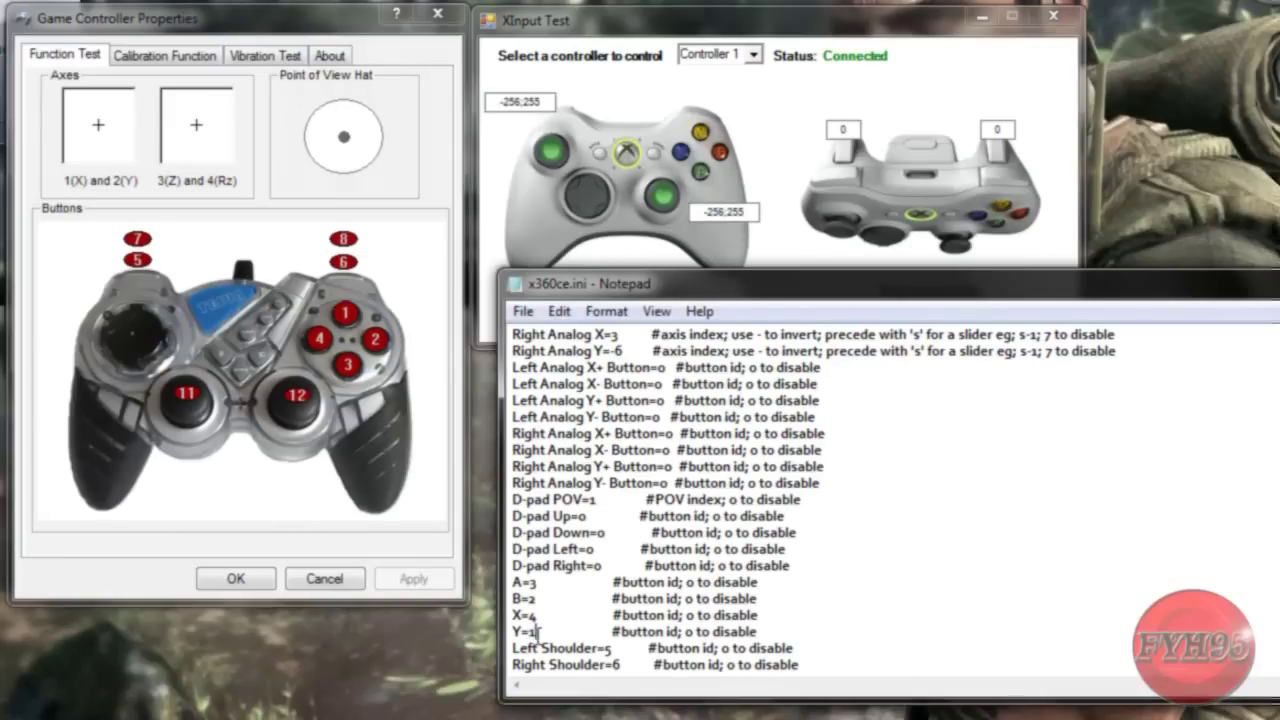
{"action": "scroll", "coordinate": [655, 535], "scroll_direction": "down", "scroll_amount": 1}
{"action": "scroll", "coordinate": [655, 535], "scroll_direction": "up", "scroll_amount": 5}
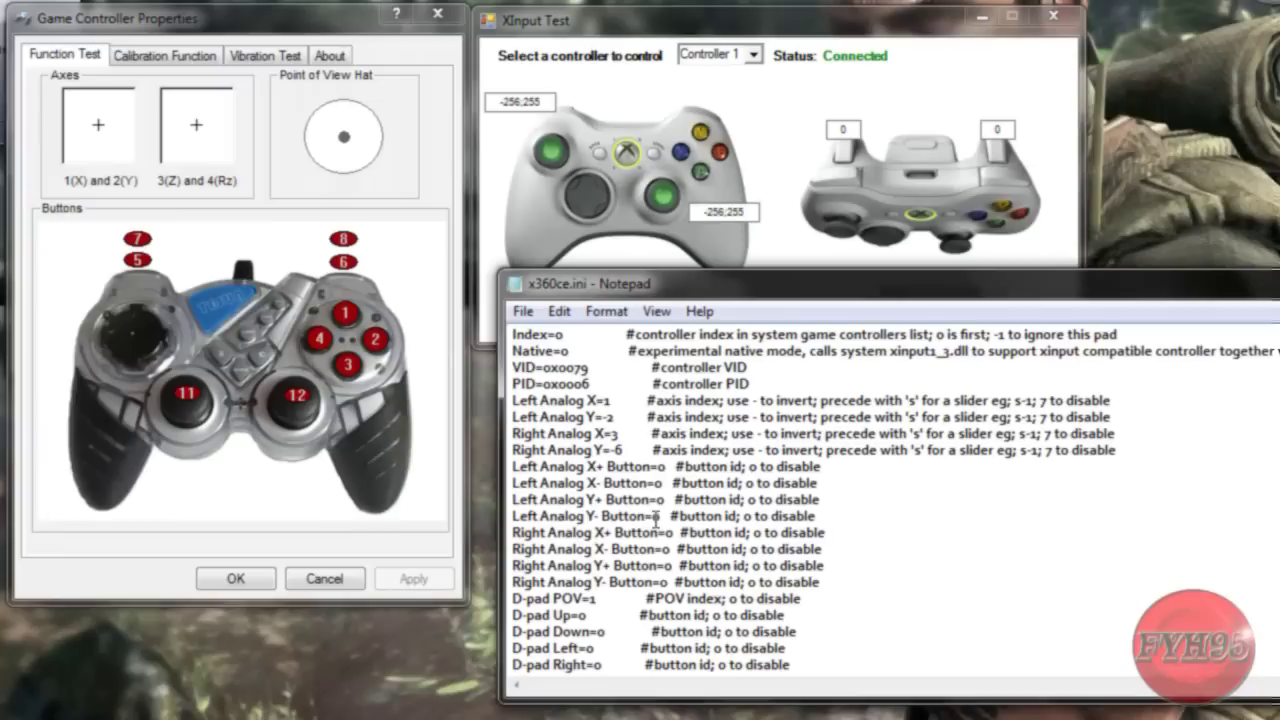
{"action": "left_click", "coordinate": [523, 313]}
{"action": "left_click", "coordinate": [558, 385]}
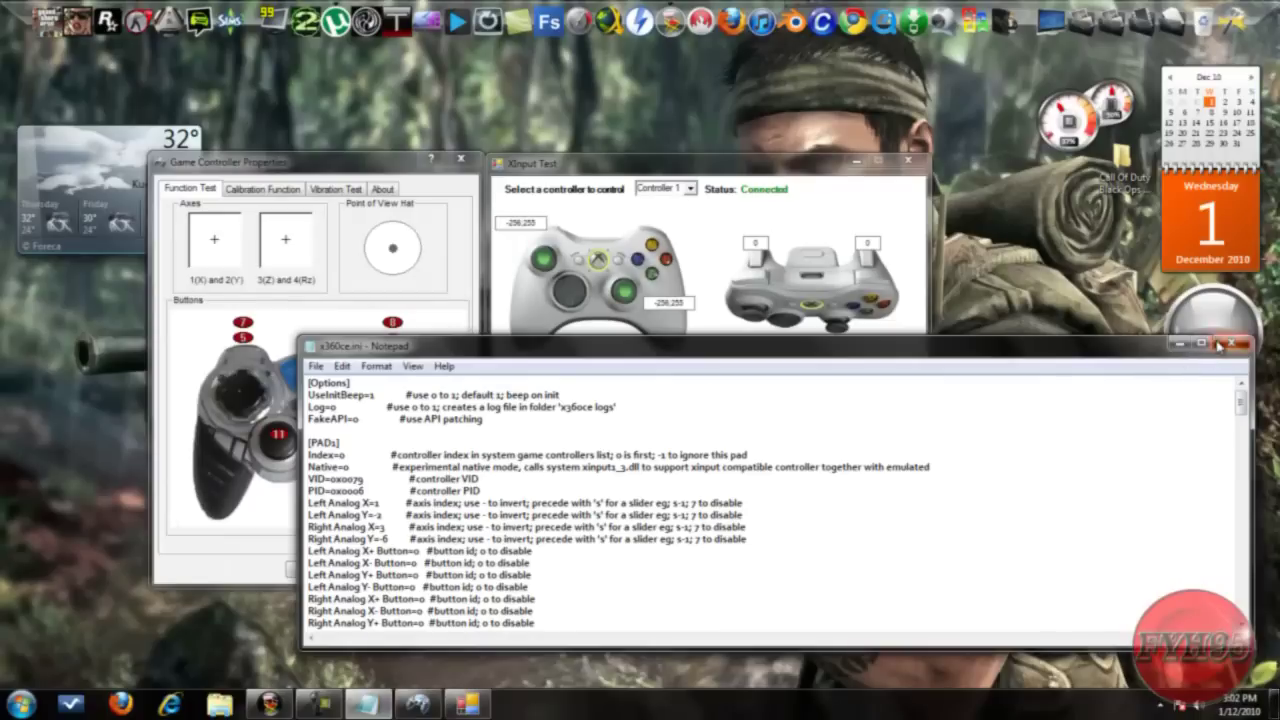
Close the open test windows and copy the six x360ce files.
{"action": "left_click", "coordinate": [1230, 344]}
{"action": "left_click", "coordinate": [908, 161]}
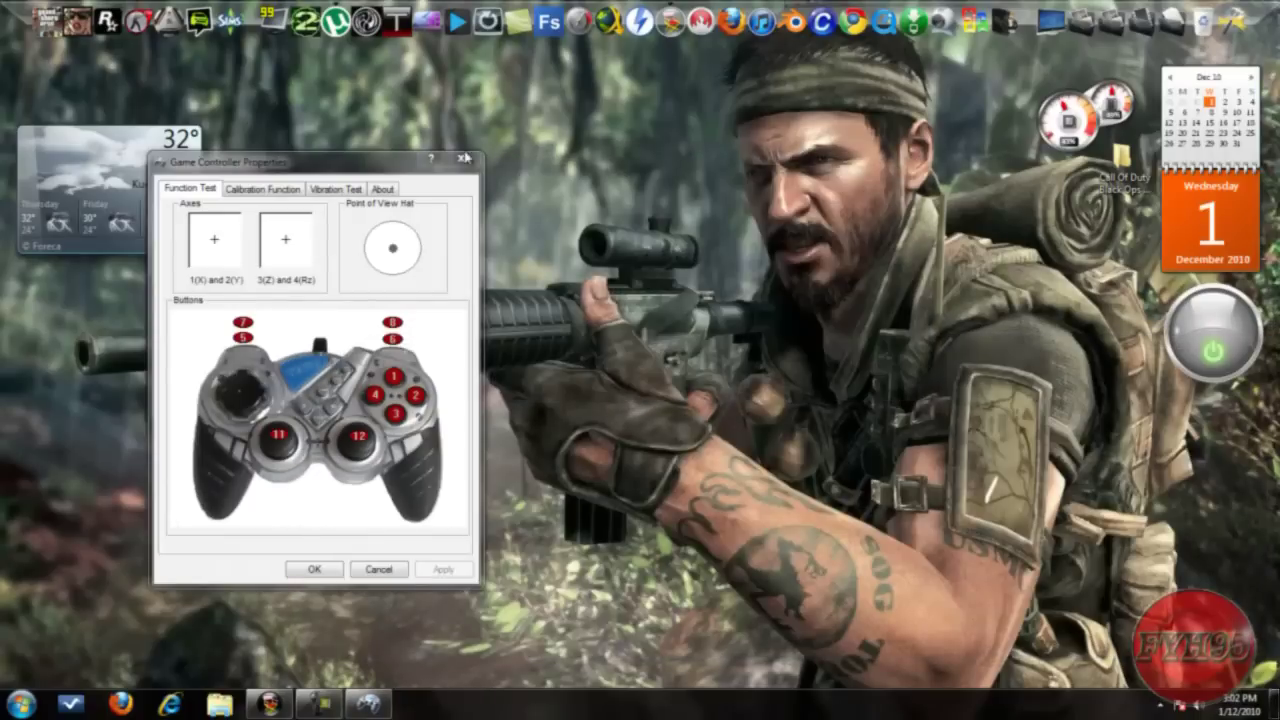
{"action": "left_click", "coordinate": [461, 159]}
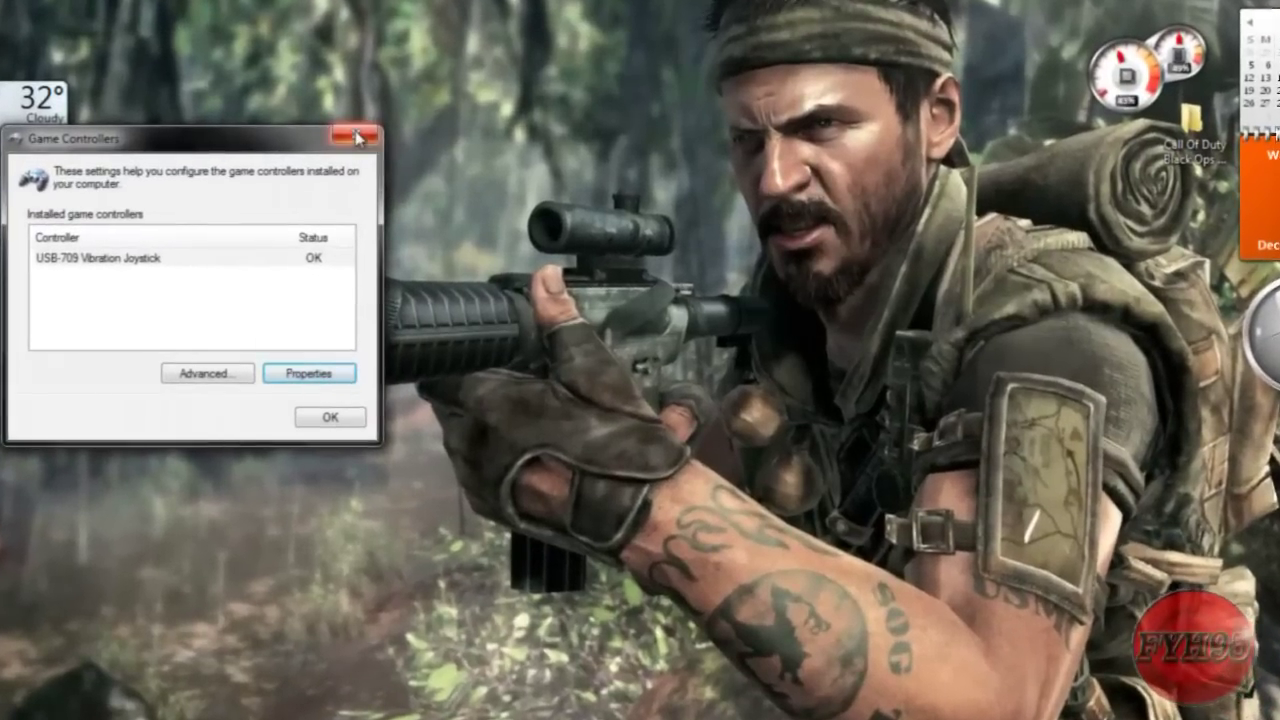
{"action": "left_click", "coordinate": [356, 137]}
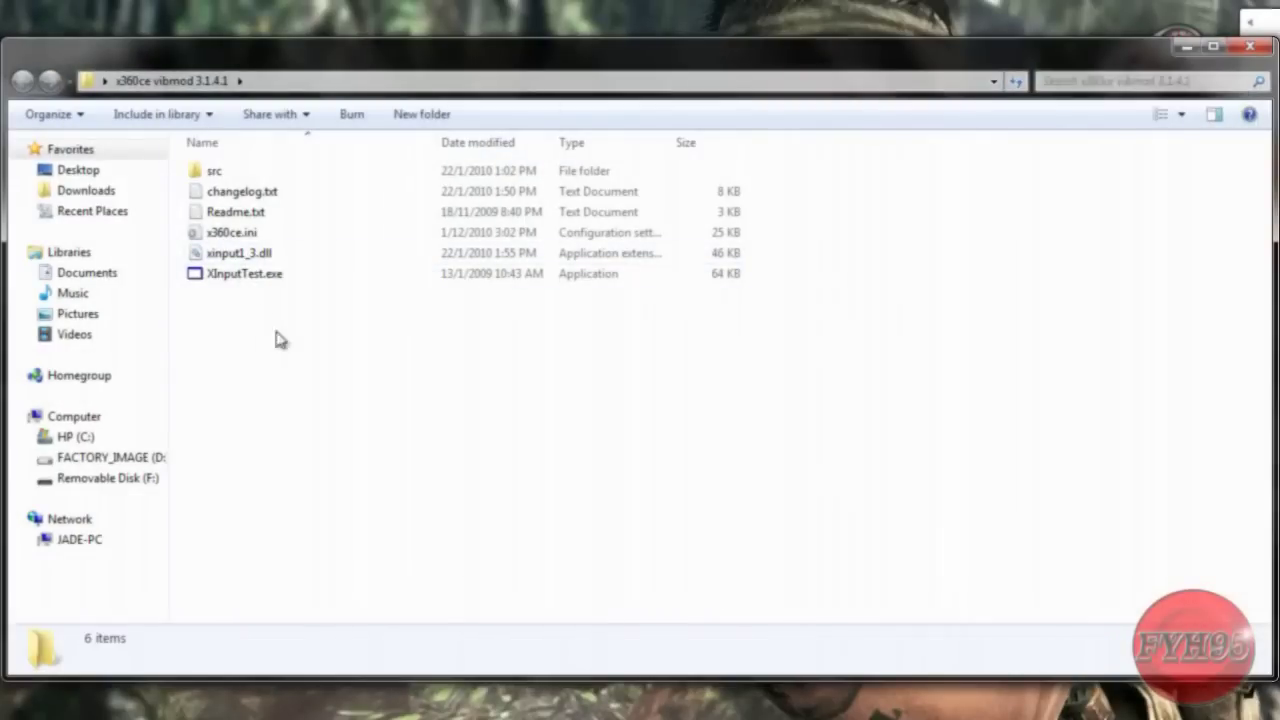
{"action": "left_click_drag", "start_coordinate": [297, 366], "coordinate": [236, 170]}
{"action": "right_click", "coordinate": [235, 193]}
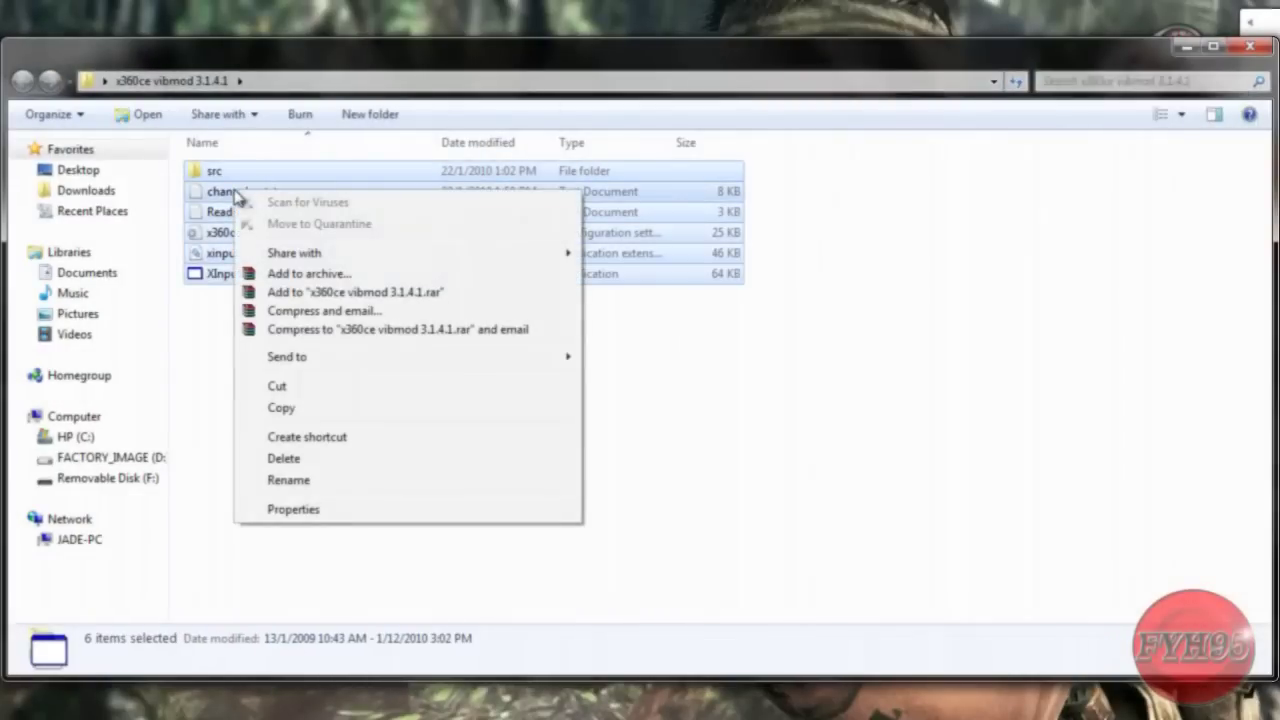
{"action": "left_click", "coordinate": [285, 407]}
{"action": "left_click", "coordinate": [1245, 46]}
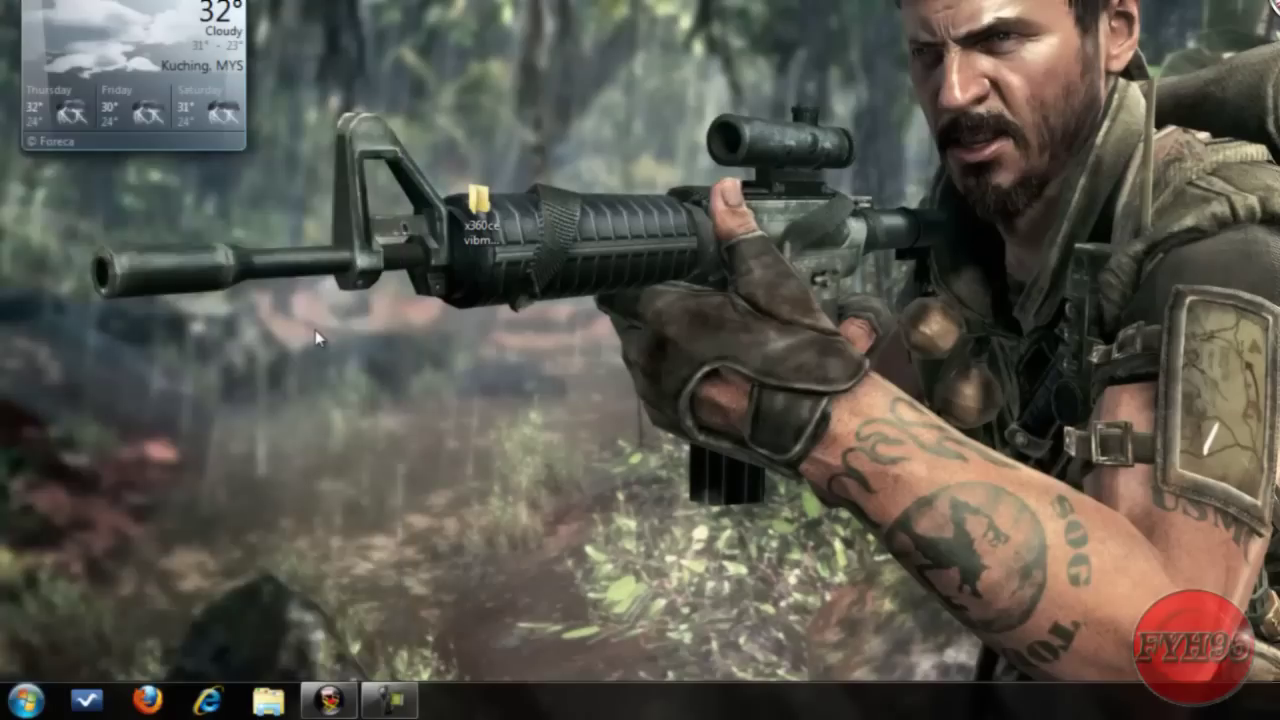
Paste the files into C:\Program Files\Activision\Call of Duty - Black Ops.
{"action": "key", "text": "super+e"}
{"action": "double_click", "coordinate": [573, 115]}
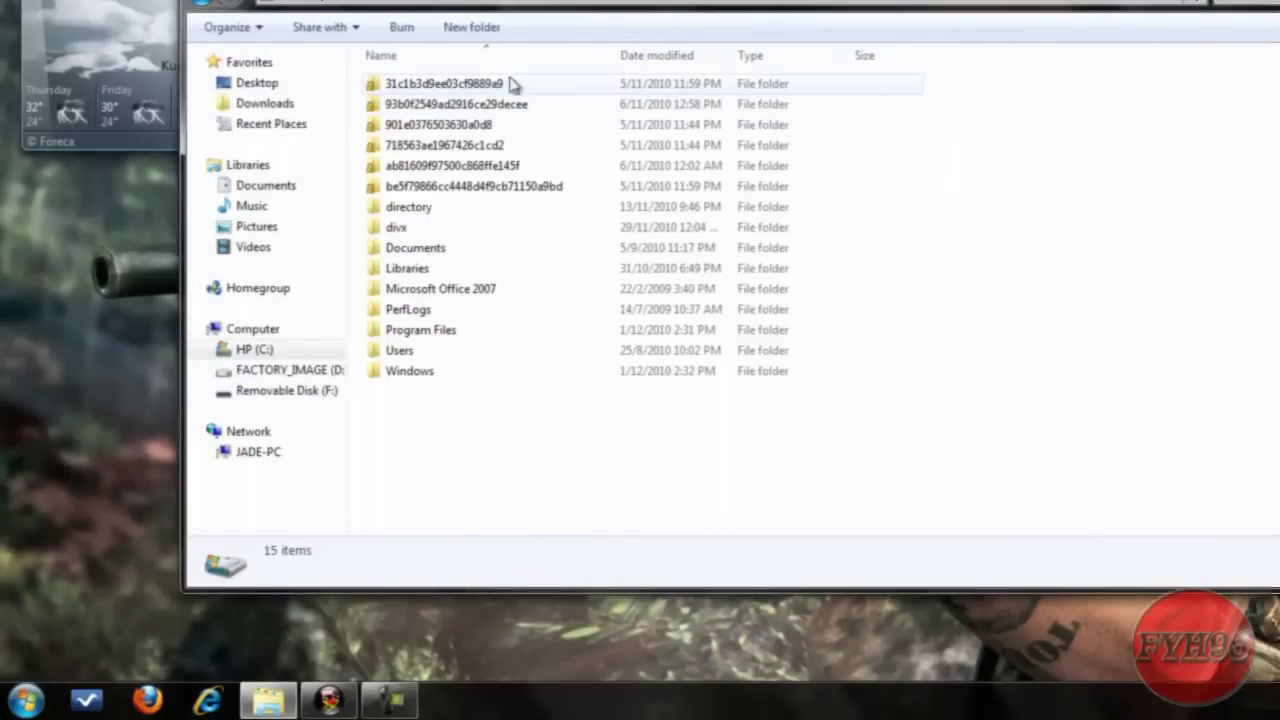
{"action": "left_click", "coordinate": [435, 310]}
{"action": "double_click", "coordinate": [447, 333]}
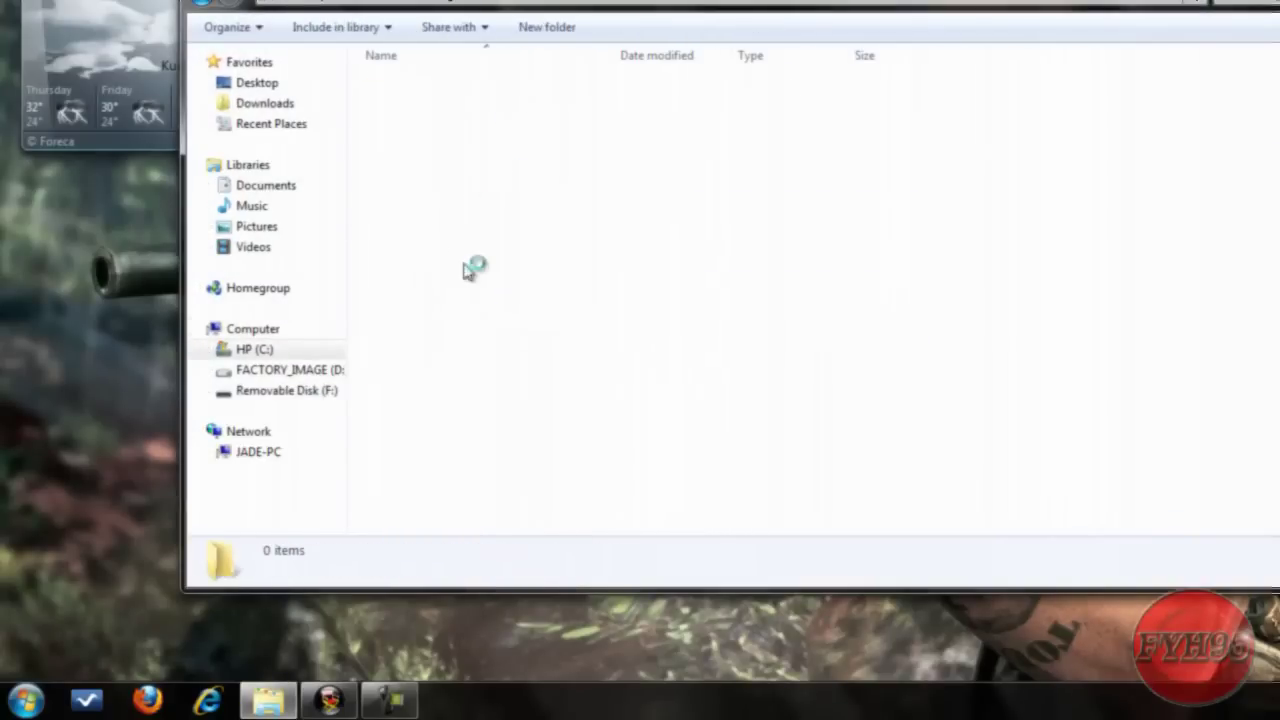
{"action": "double_click", "coordinate": [440, 127]}
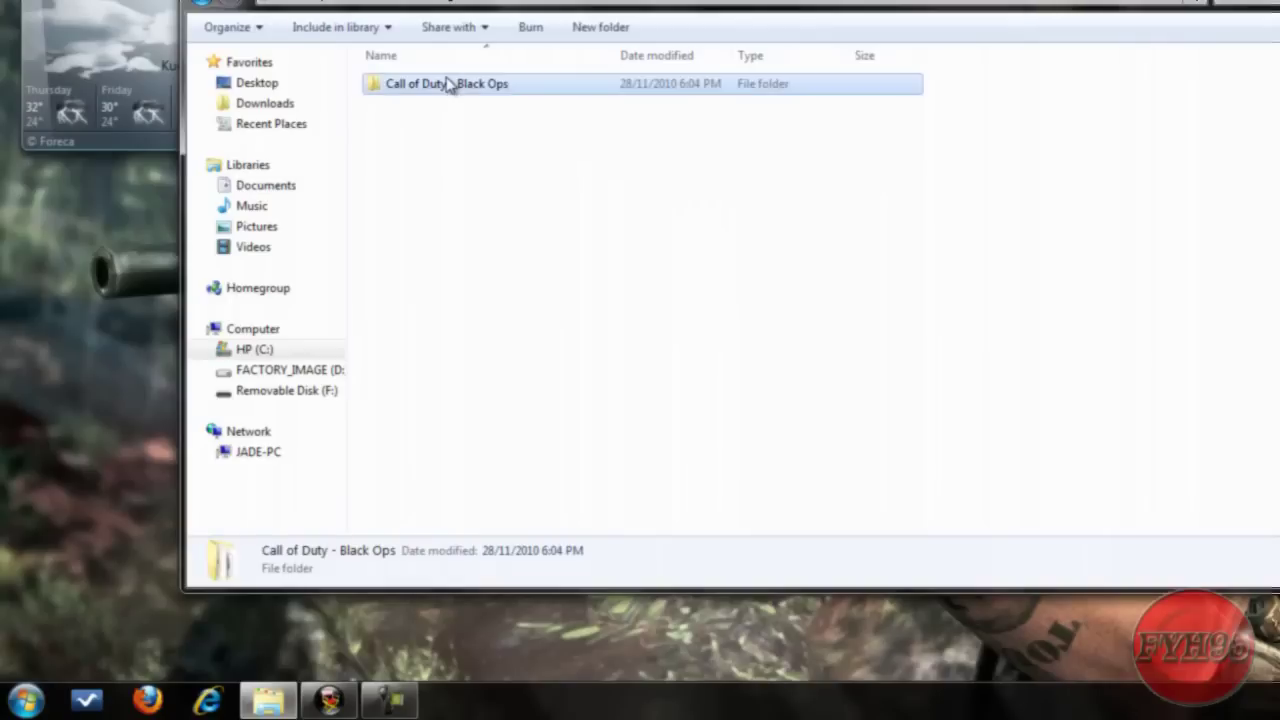
{"action": "double_click", "coordinate": [443, 85]}
{"action": "right_click", "coordinate": [1209, 263]}
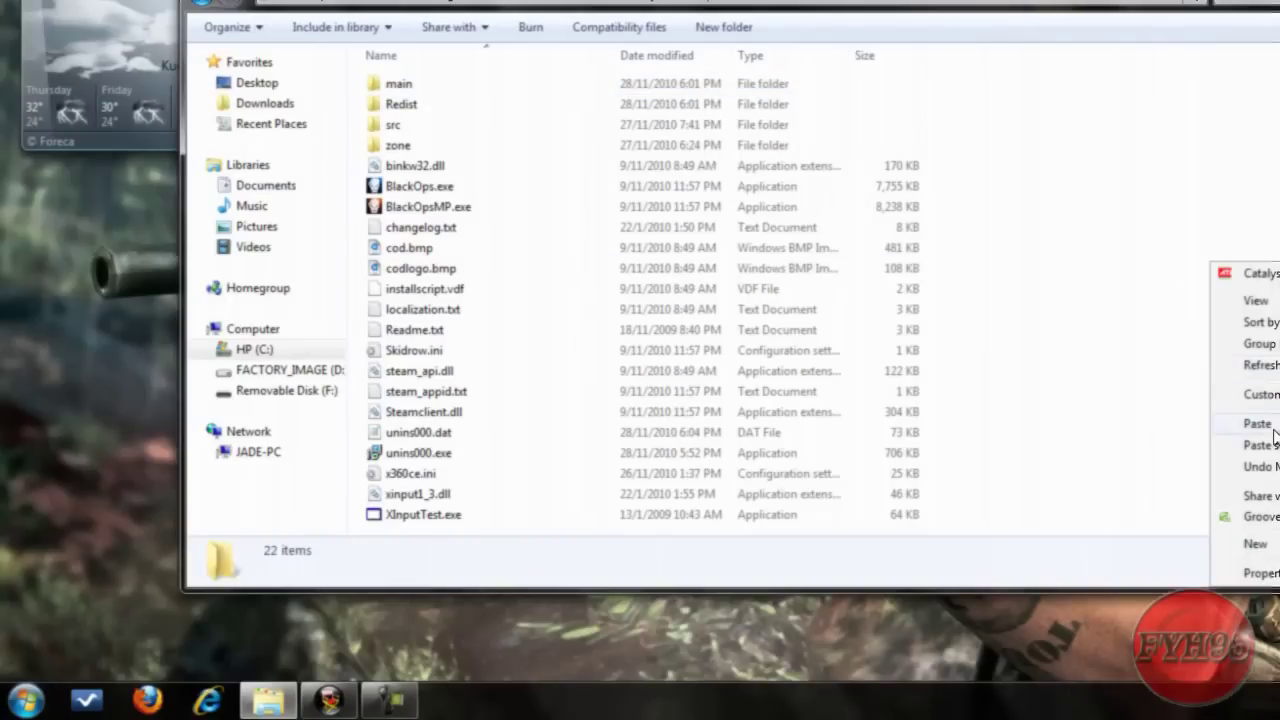
{"action": "left_click", "coordinate": [1262, 424]}
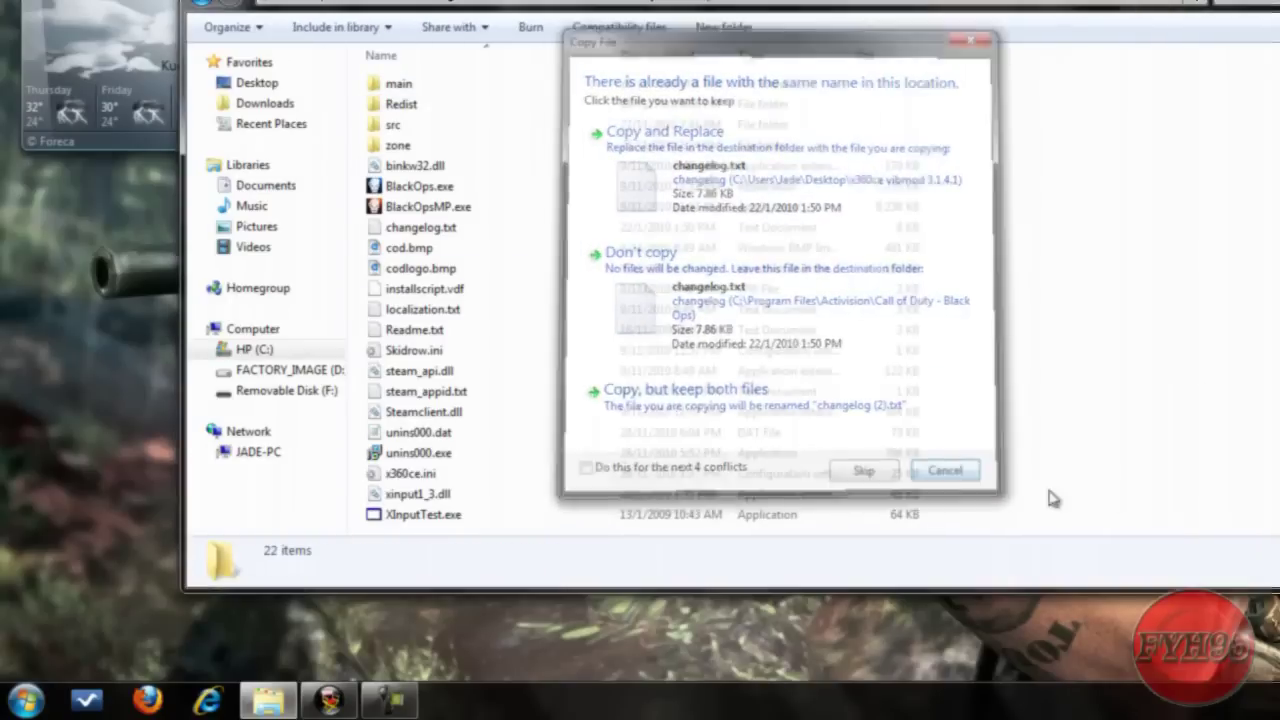
{"action": "key", "text": "BackSpace"}
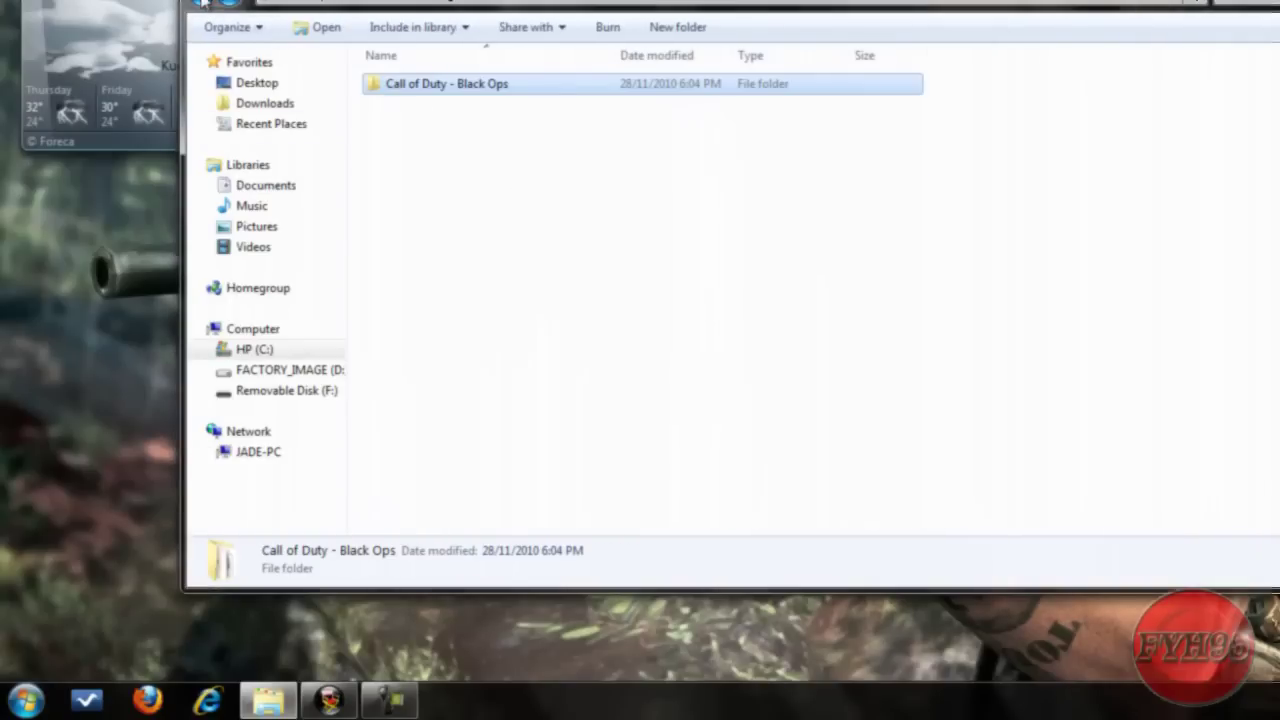
{"action": "left_click", "coordinate": [203, 3]}
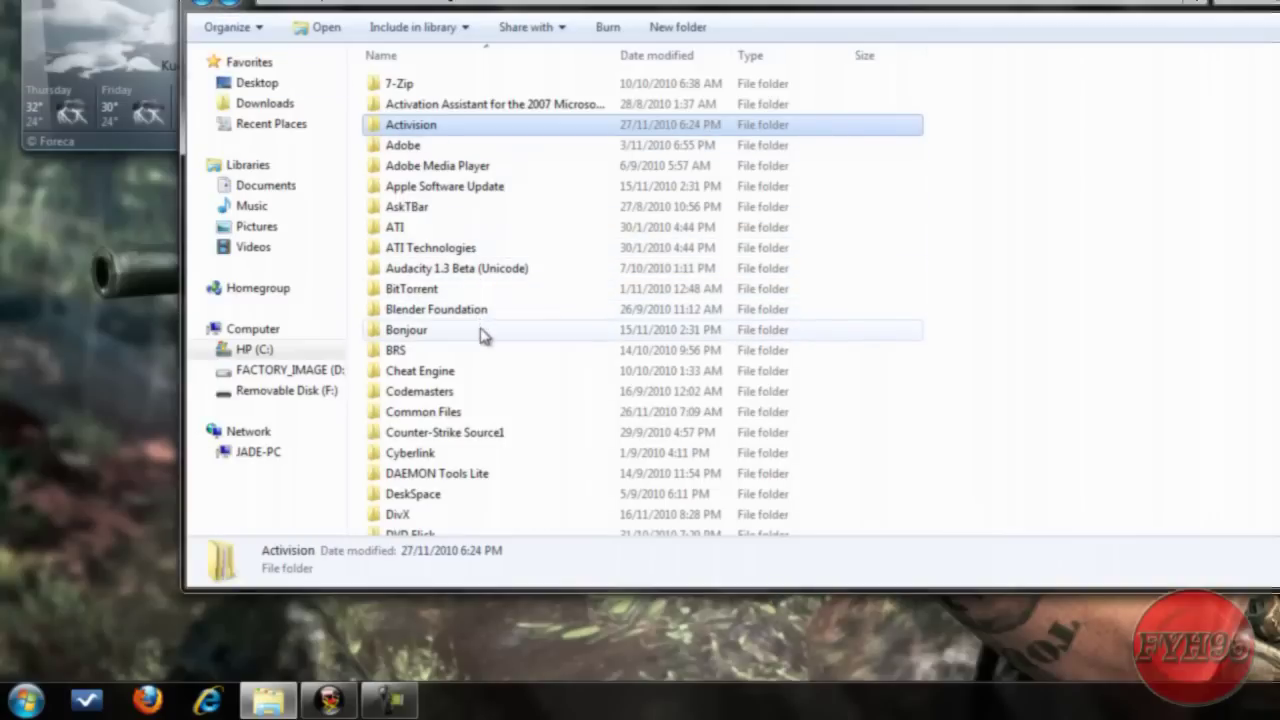
Paste the x360ce files into Program Files\EA Sports\FIFA 11\Game and dismiss the conflict prompt.
{"action": "scroll", "coordinate": [480, 336], "scroll_direction": "down", "scroll_amount": 1}
{"action": "scroll", "coordinate": [480, 336], "scroll_direction": "down", "scroll_amount": 3}
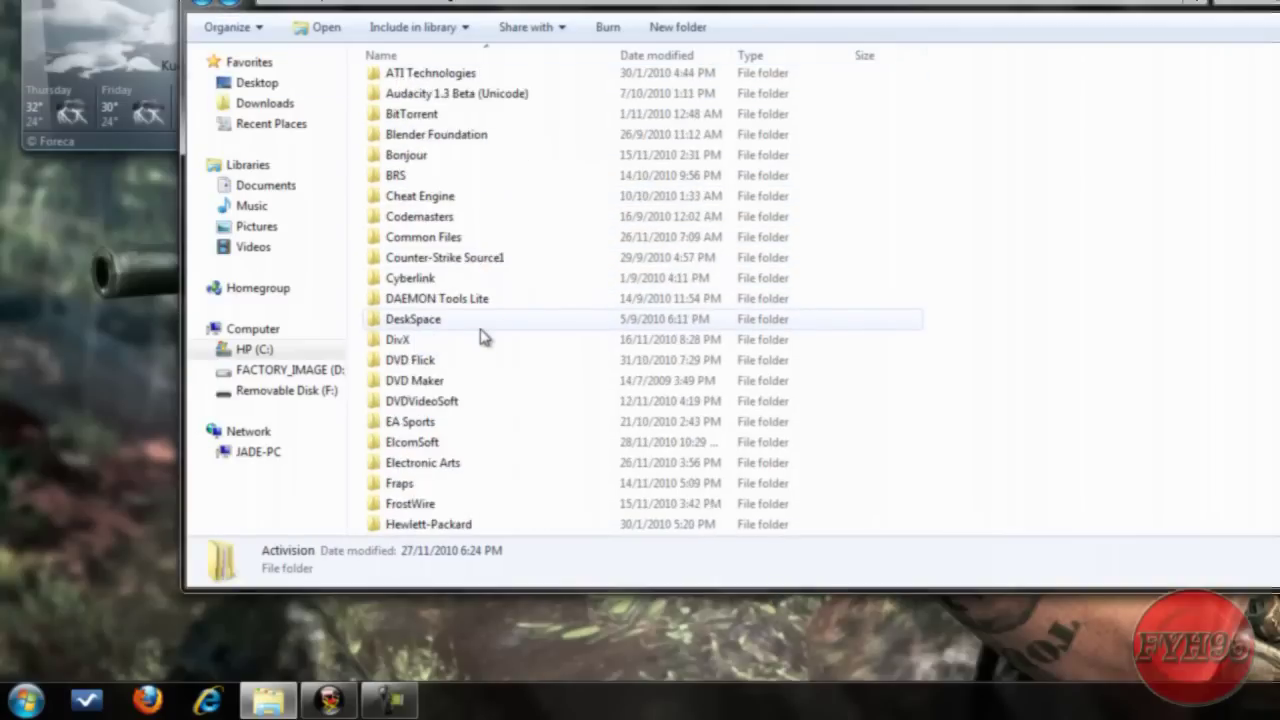
{"action": "left_click", "coordinate": [472, 370]}
{"action": "double_click", "coordinate": [472, 370]}
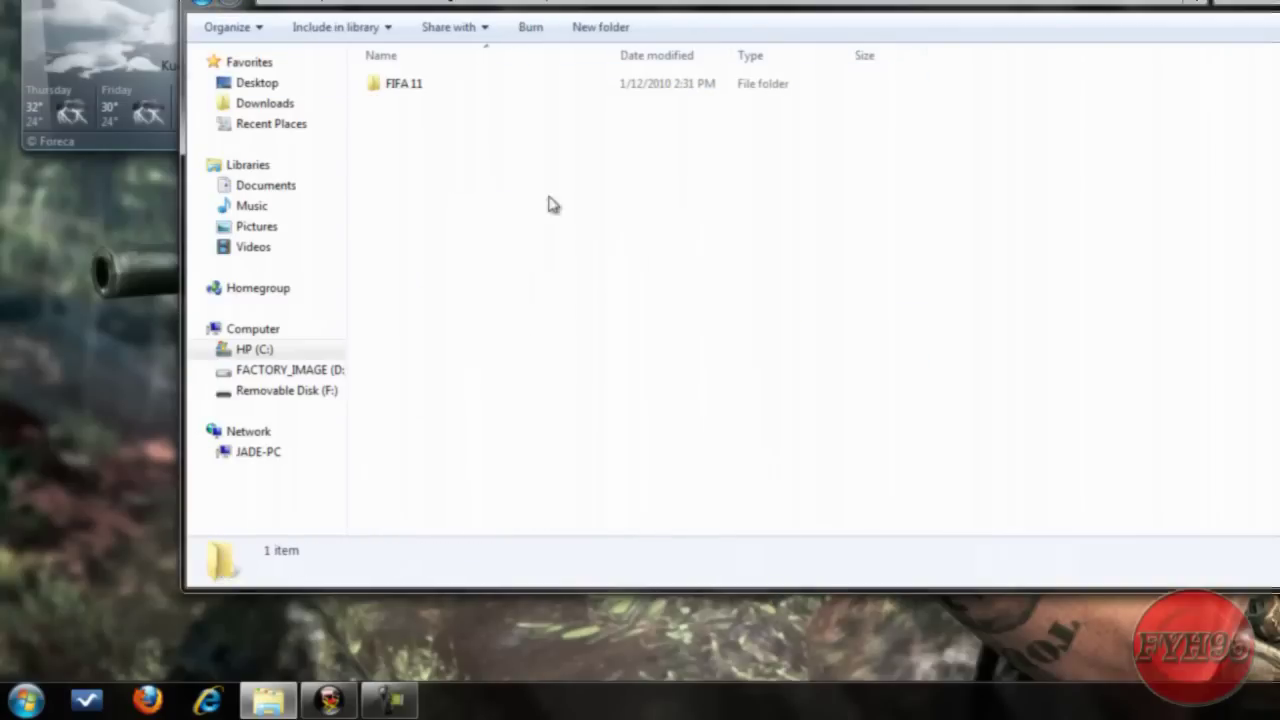
{"action": "double_click", "coordinate": [462, 88]}
{"action": "double_click", "coordinate": [449, 108]}
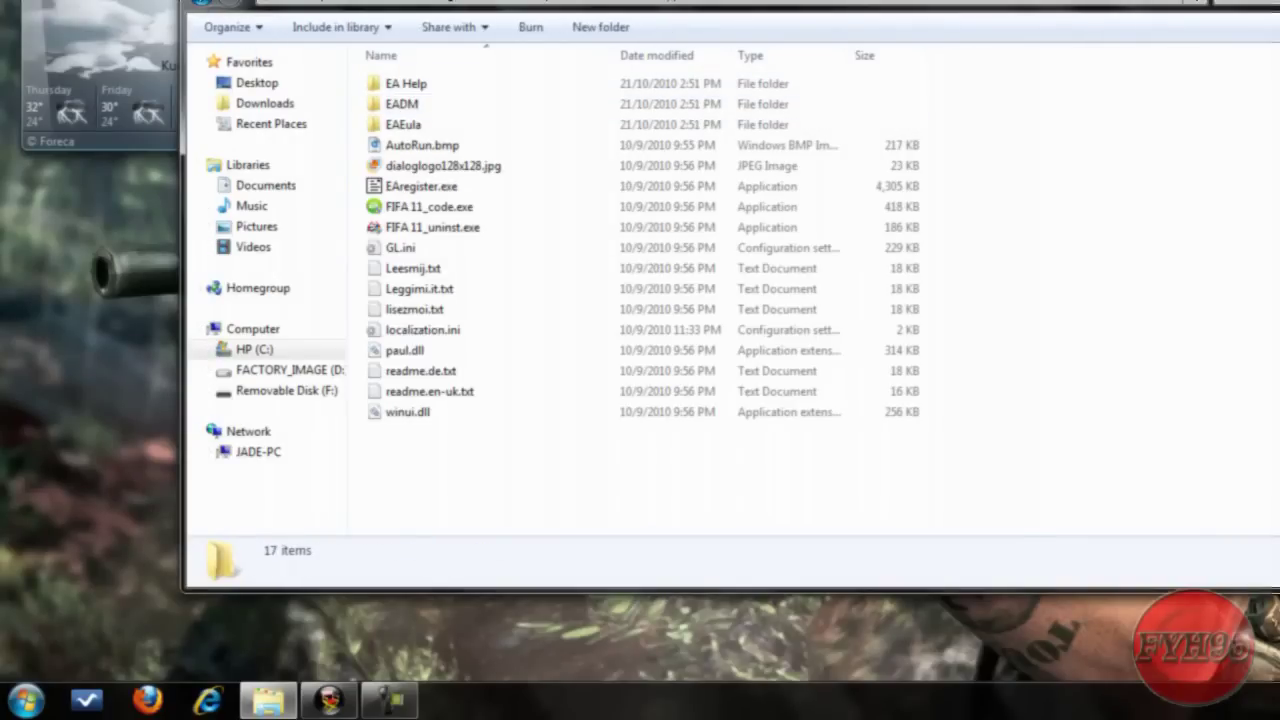
{"action": "key", "text": "BackSpace"}
{"action": "double_click", "coordinate": [400, 86]}
{"action": "right_click", "coordinate": [1155, 258]}
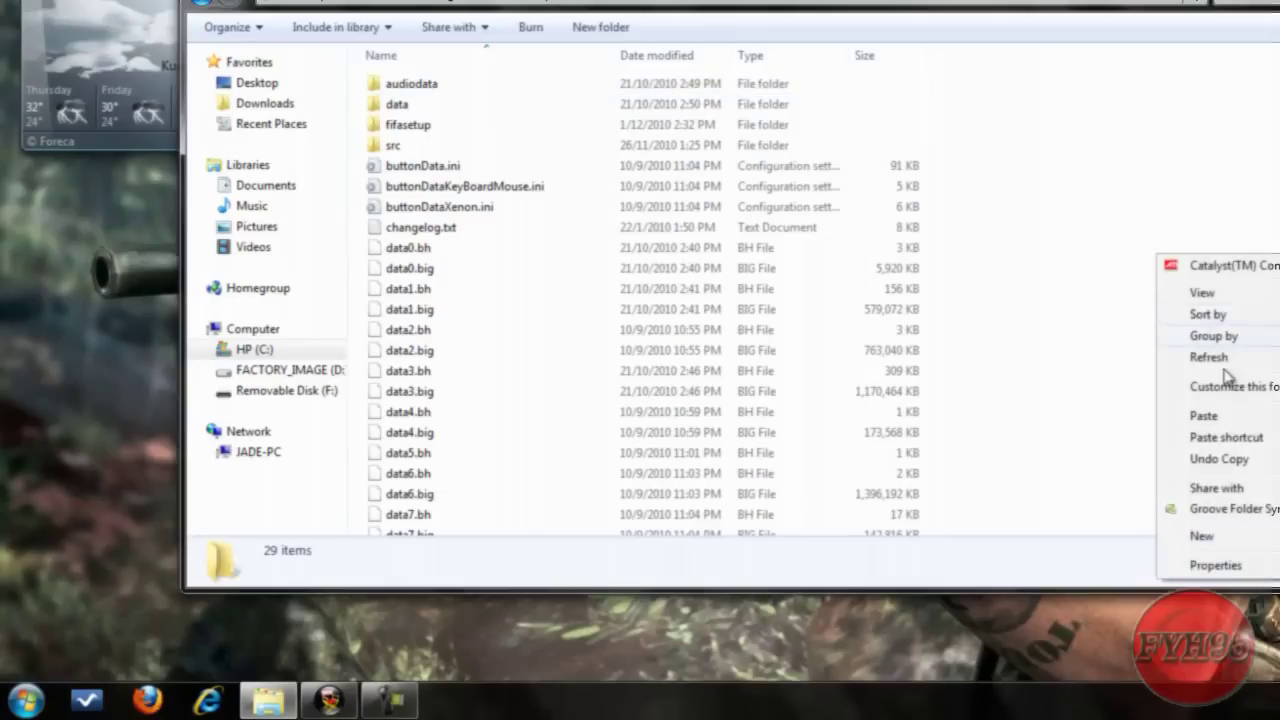
{"action": "left_click", "coordinate": [1205, 416]}
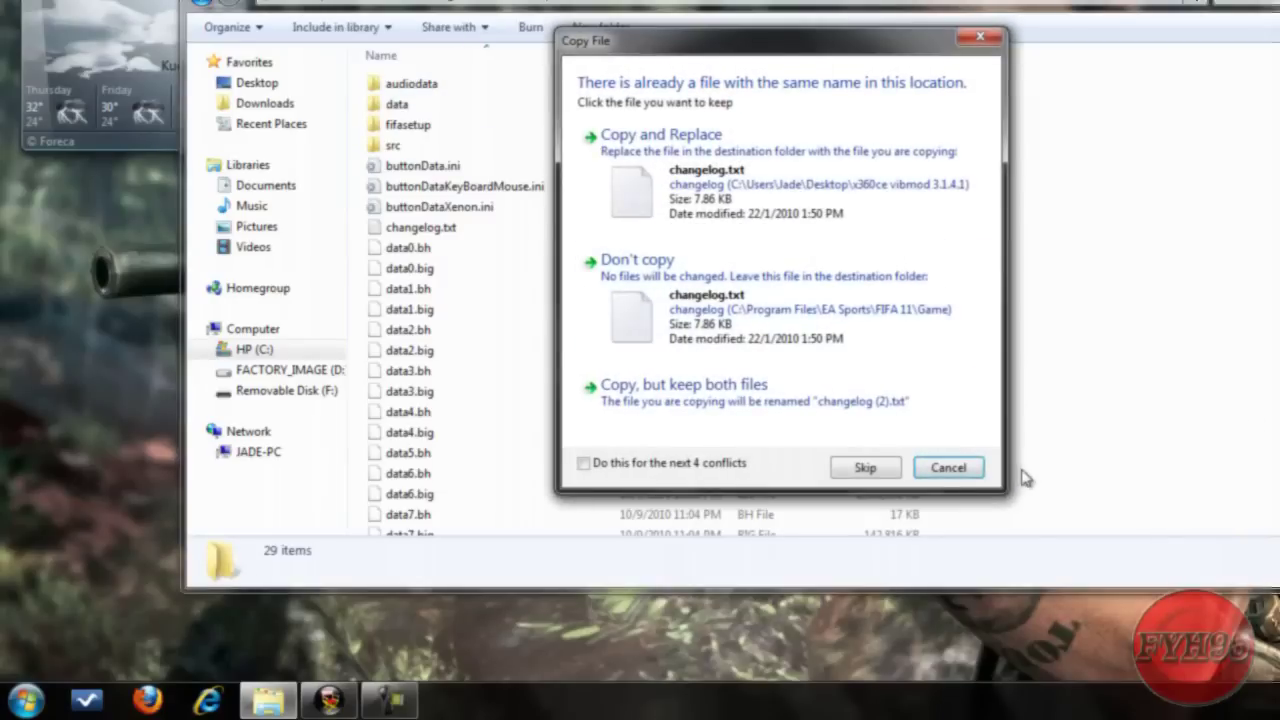
{"action": "left_click", "coordinate": [984, 468]}
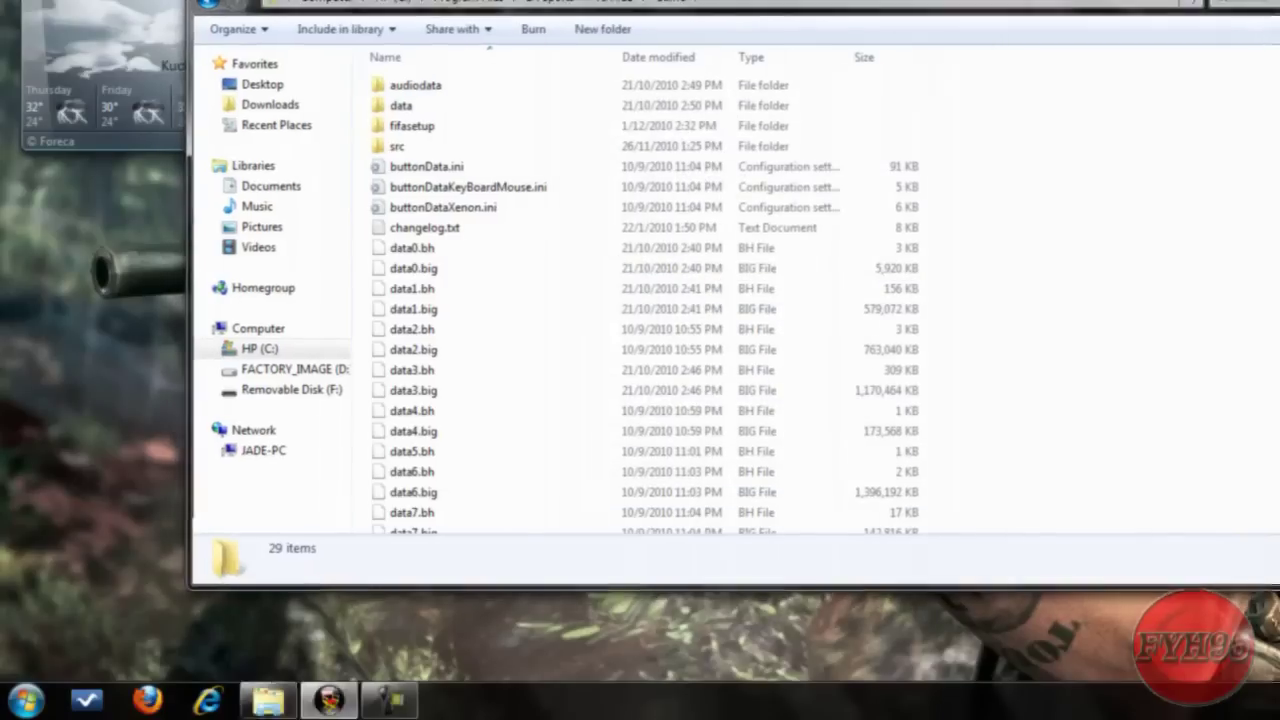
{"action": "key", "text": "super+d"}
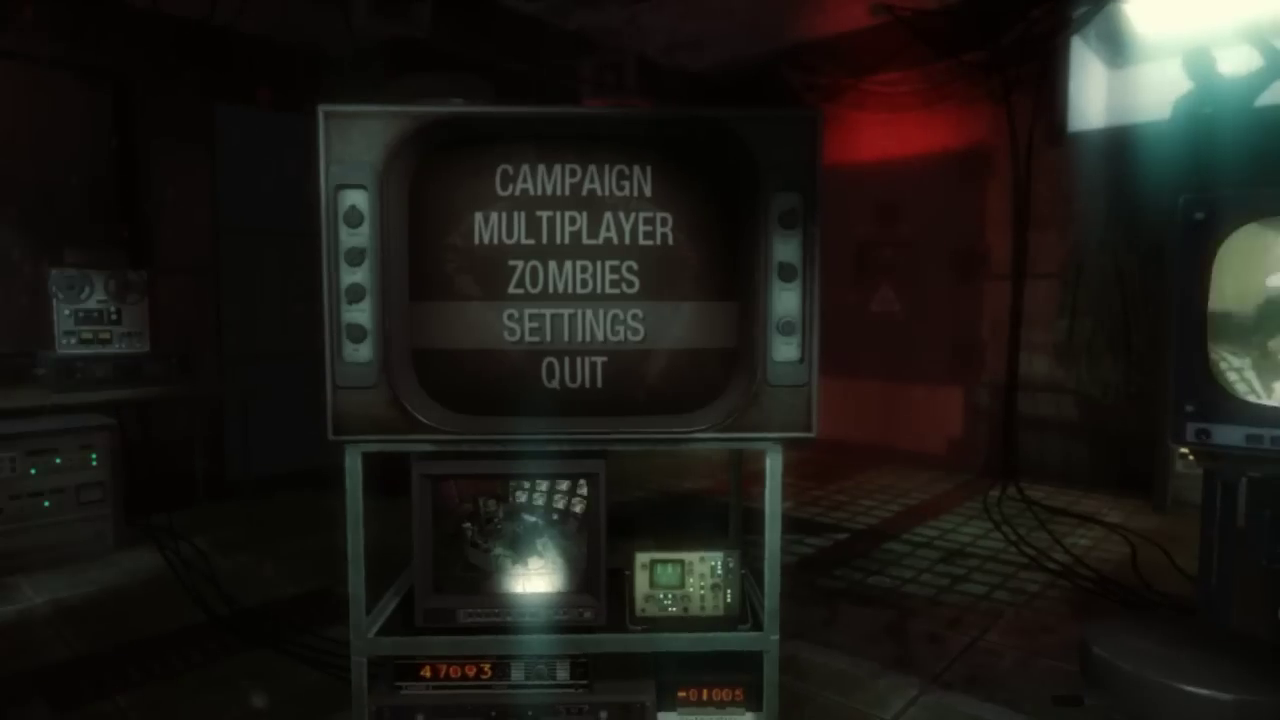
In Settings > Controls > Gamepad, set Enable Gamepad to YES and return to the main menu.
{"action": "key", "text": "Up"}
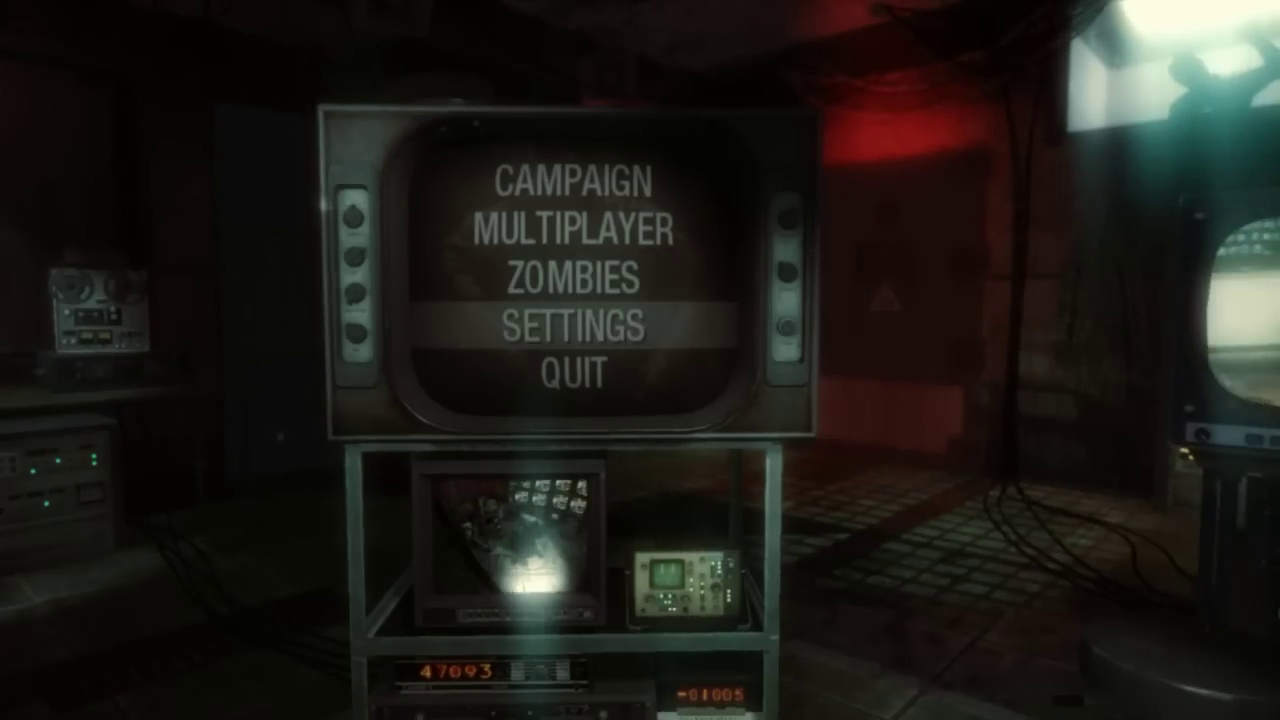
{"action": "key", "text": "Return"}
{"action": "key", "text": "Right"}
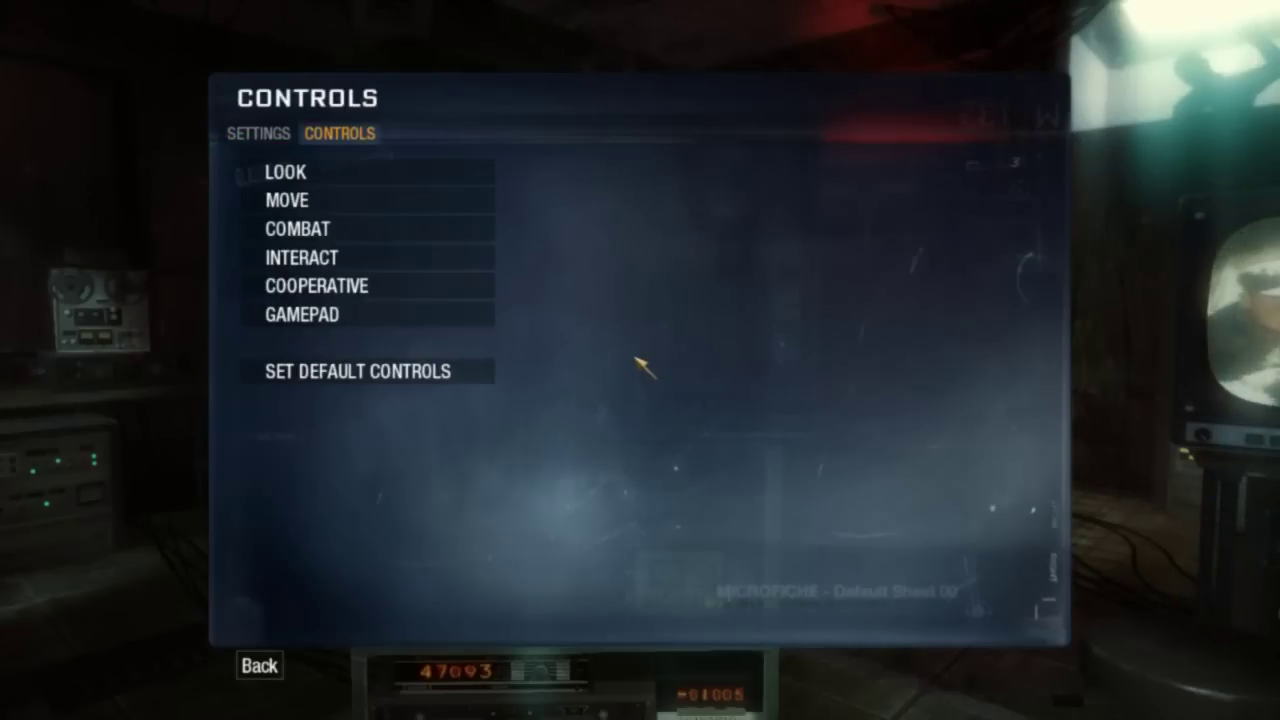
{"action": "left_click", "coordinate": [494, 320]}
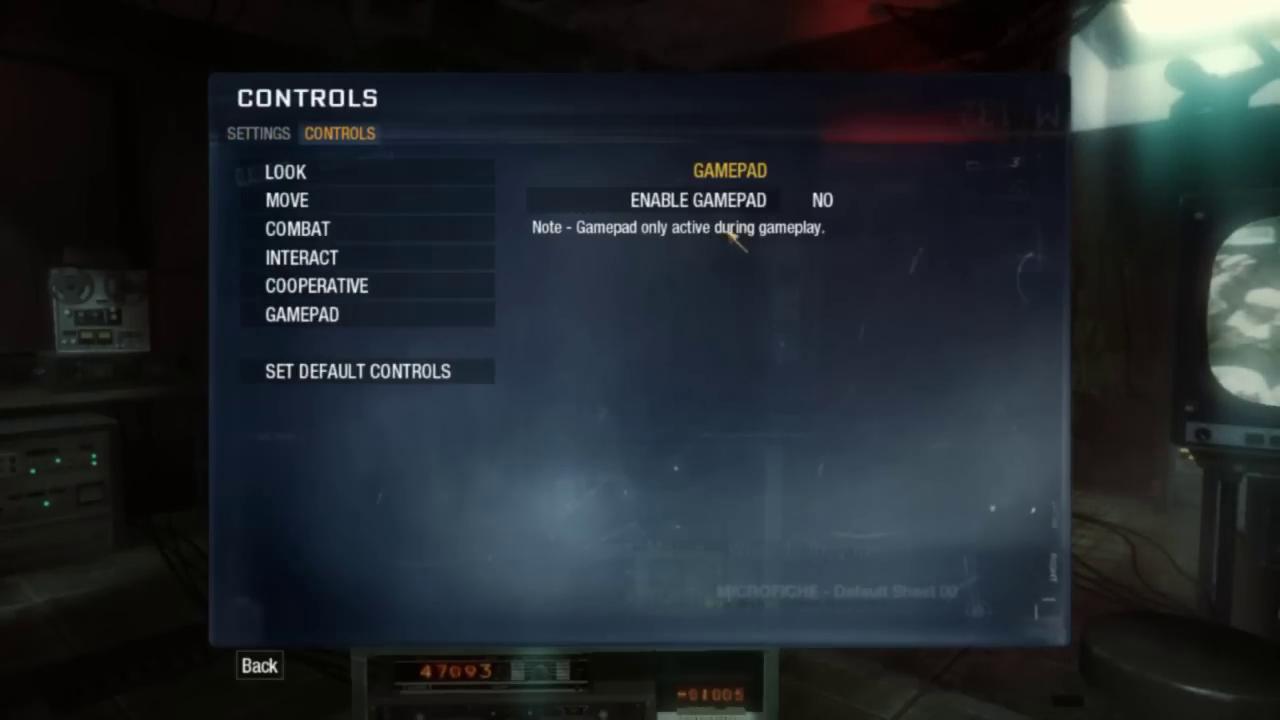
{"action": "left_click", "coordinate": [784, 205]}
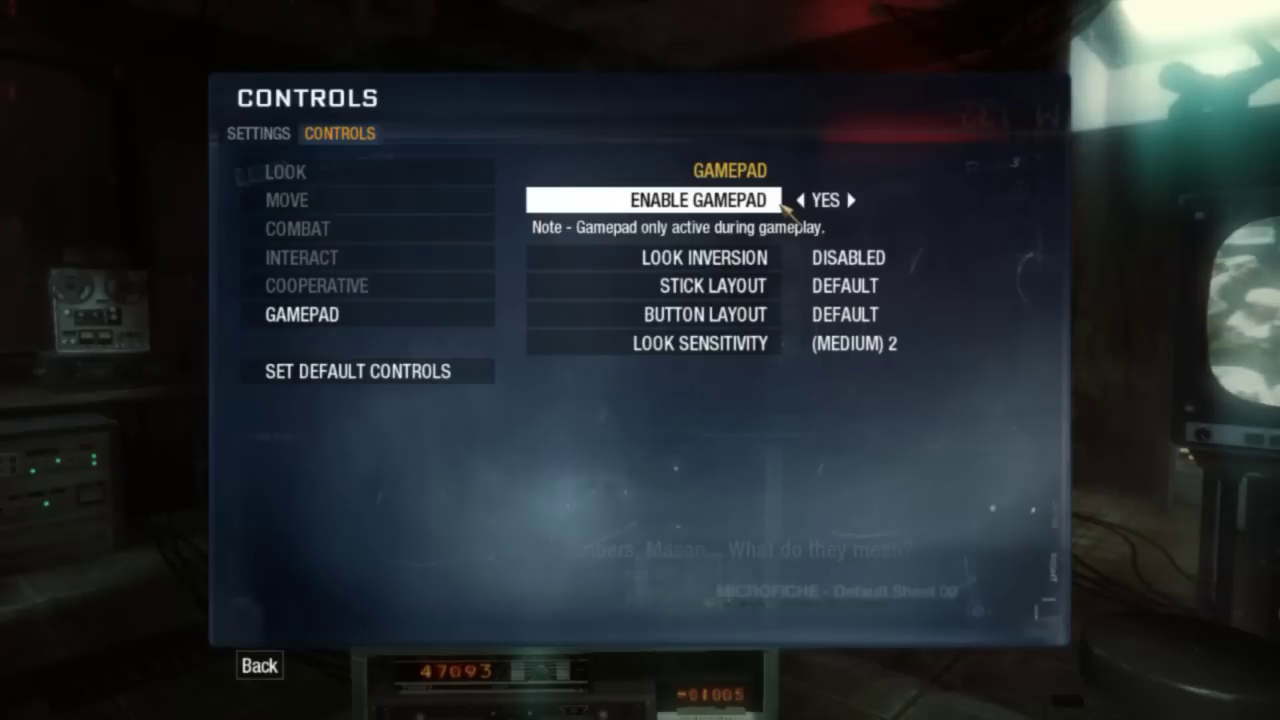
{"action": "key", "text": "Escape"}
{"action": "key", "text": "Escape"}
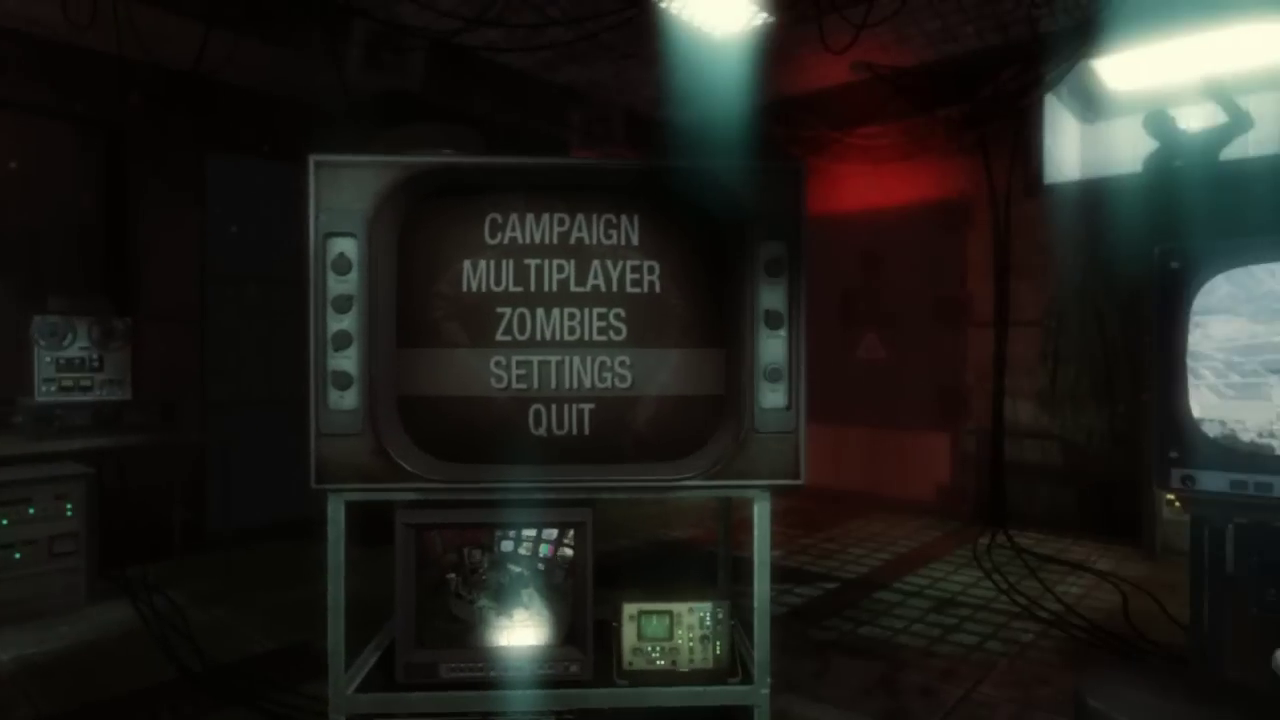
Go to Campaign > Mission Select, showing the OPERATION 40 preview.
{"action": "key", "text": "Up"}
{"action": "key", "text": "Up"}
{"action": "key", "text": "Up"}
{"action": "key", "text": "Return"}
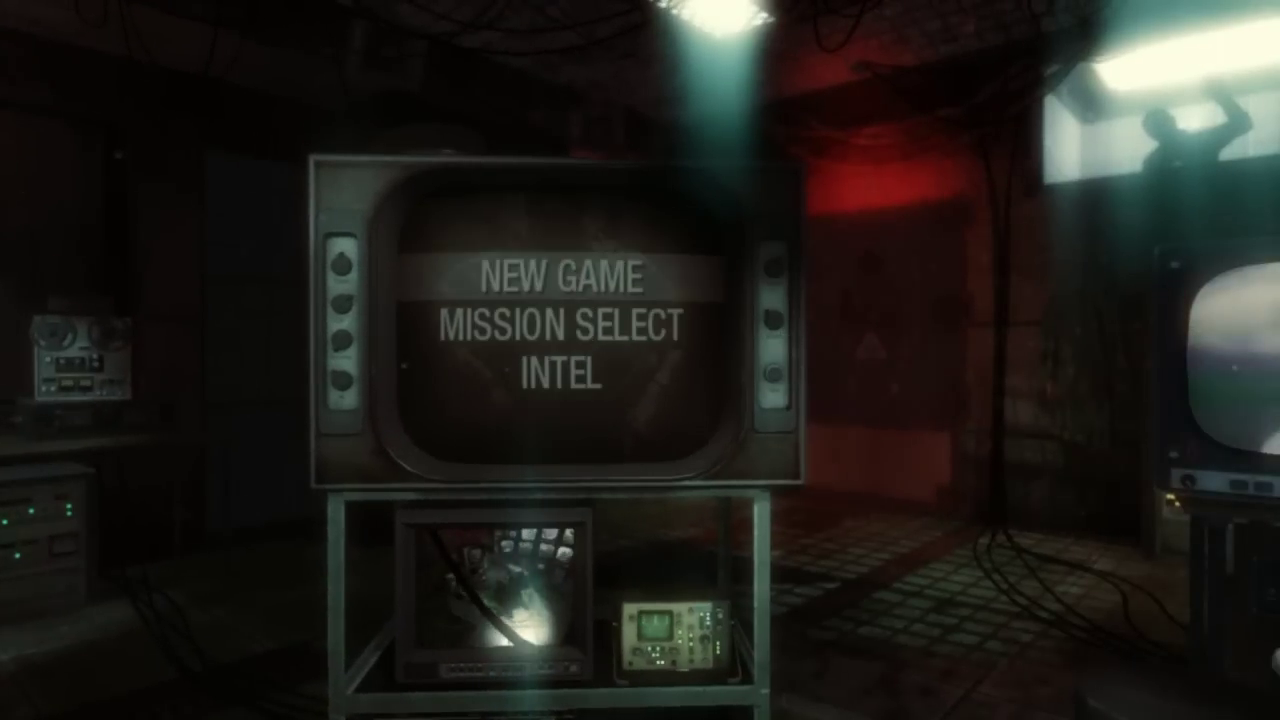
{"action": "key", "text": "Down"}
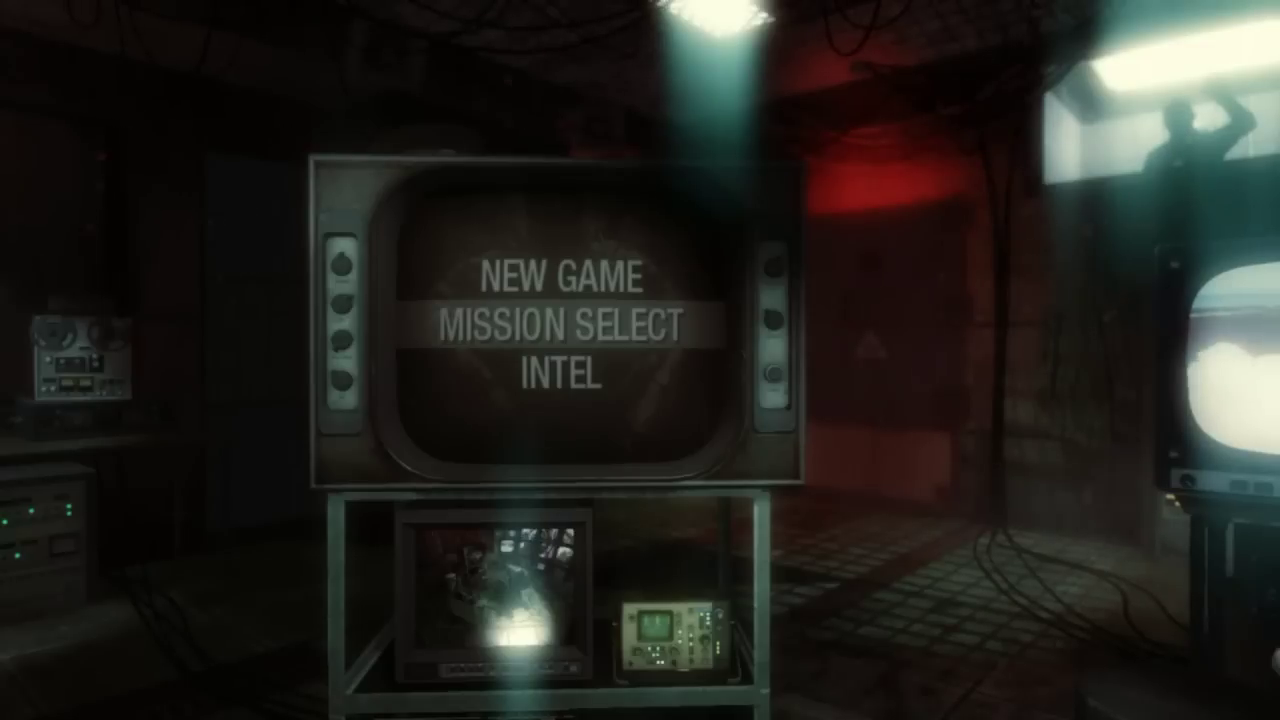
{"action": "key", "text": "Return"}
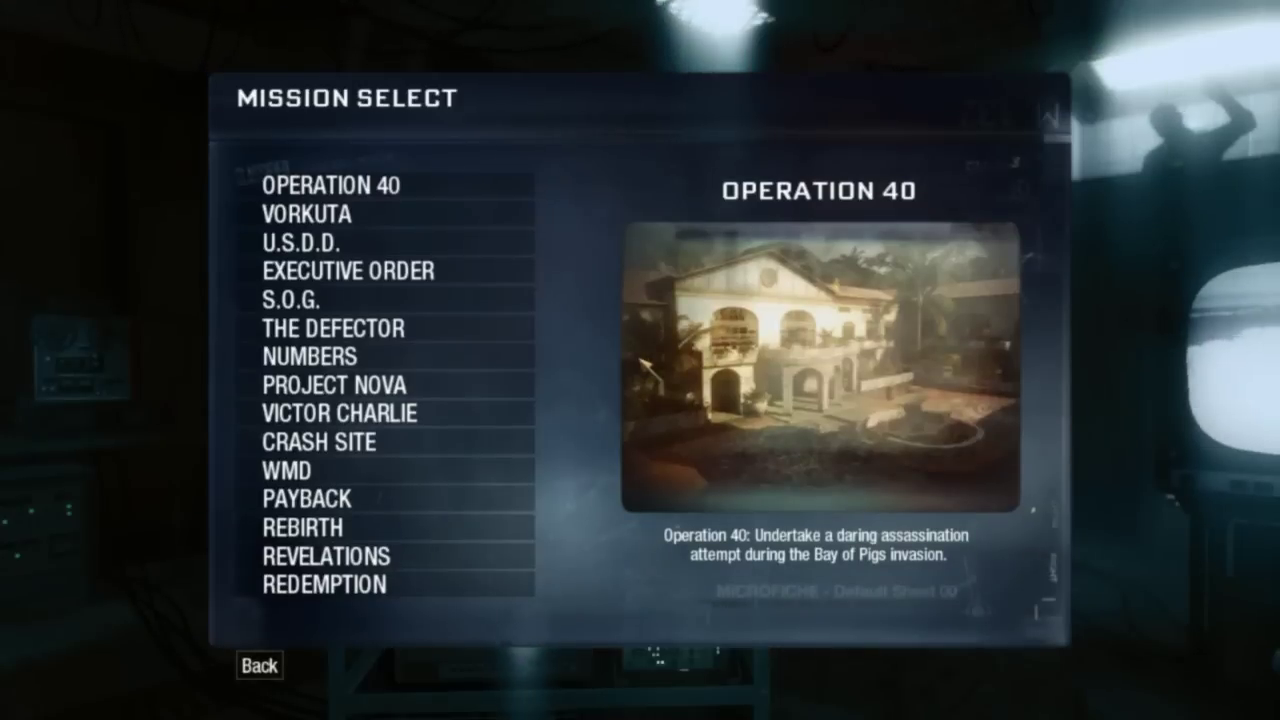